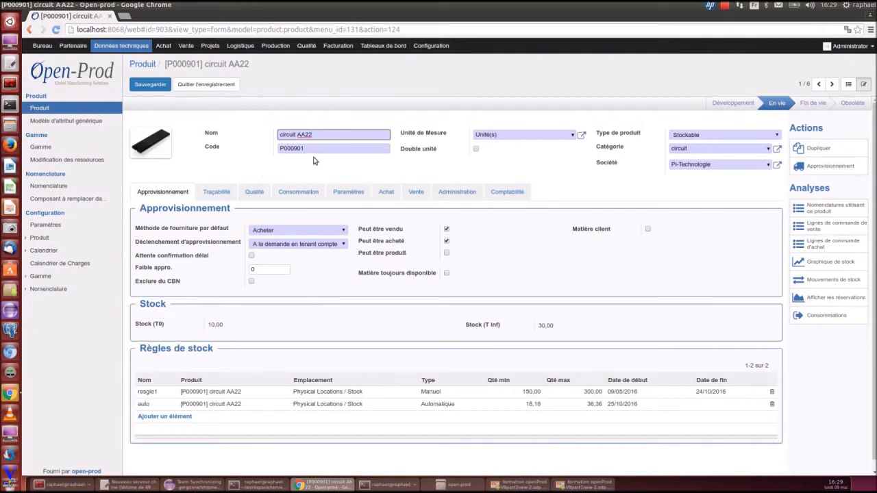
Open the unit of measure list to review the available units, then dismiss it
{"action": "mouse_move", "coordinate": [788, 107]}
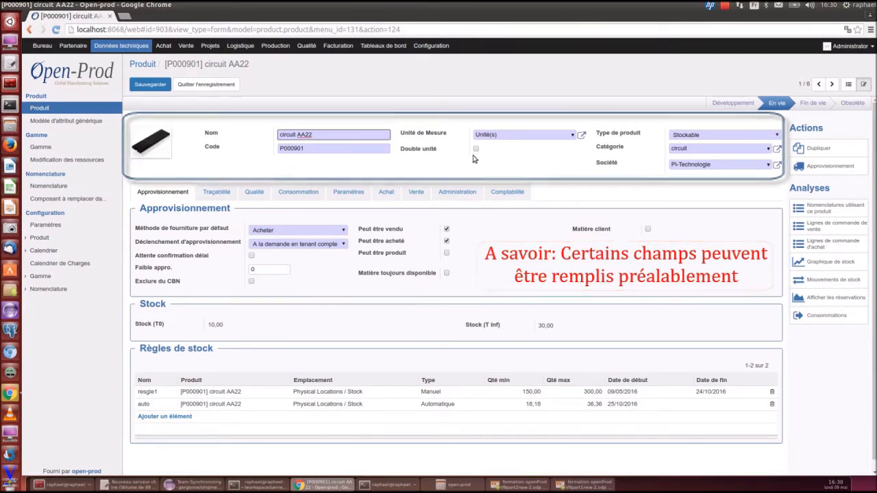
{"action": "left_click", "coordinate": [573, 136]}
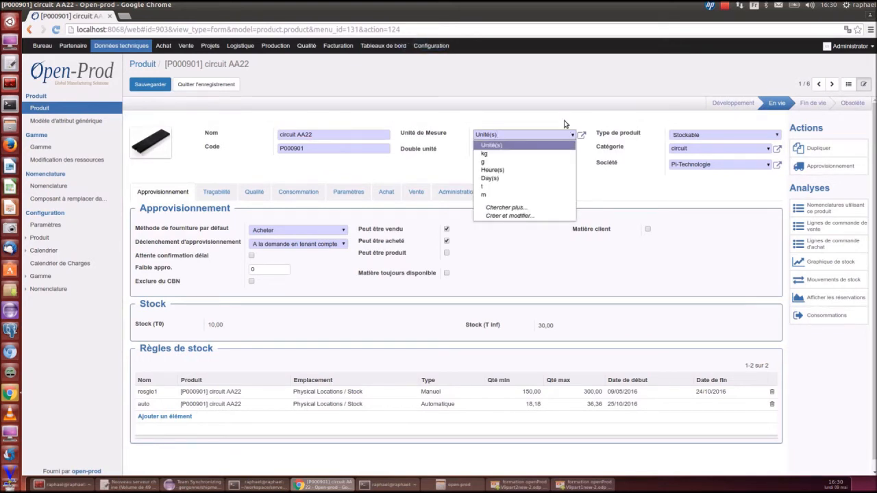
{"action": "key", "text": "Escape"}
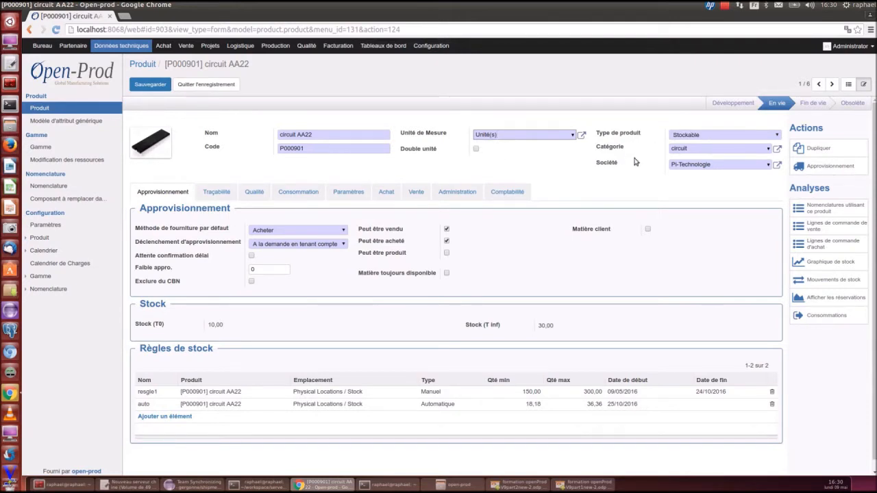
Switch the product type to Service and back to Stockable
{"action": "left_click", "coordinate": [695, 135]}
{"action": "left_click", "coordinate": [695, 158]}
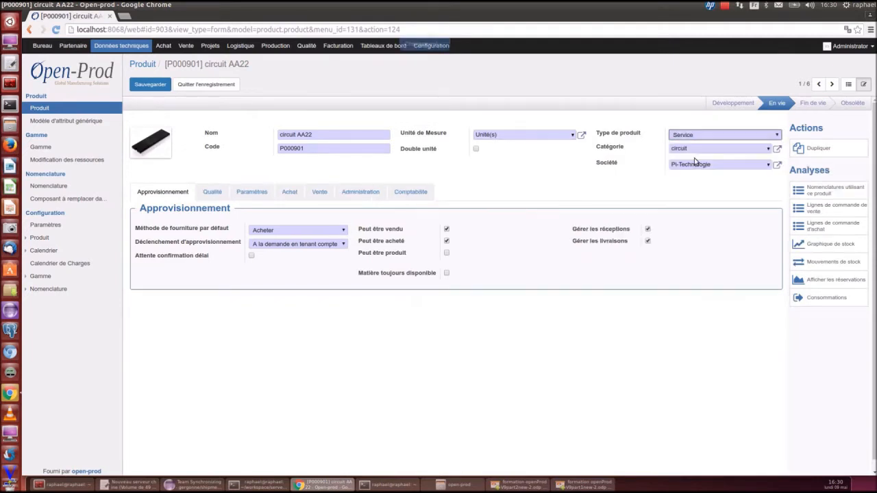
{"action": "left_click", "coordinate": [684, 141]}
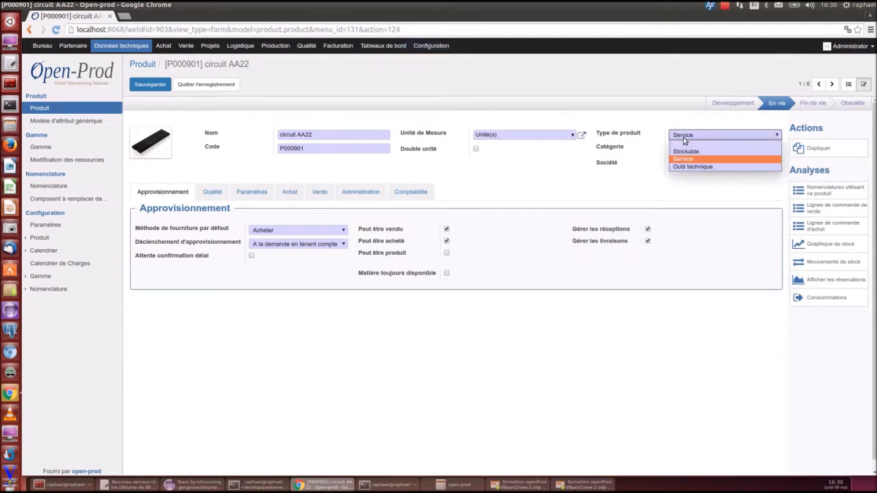
{"action": "left_click", "coordinate": [685, 152]}
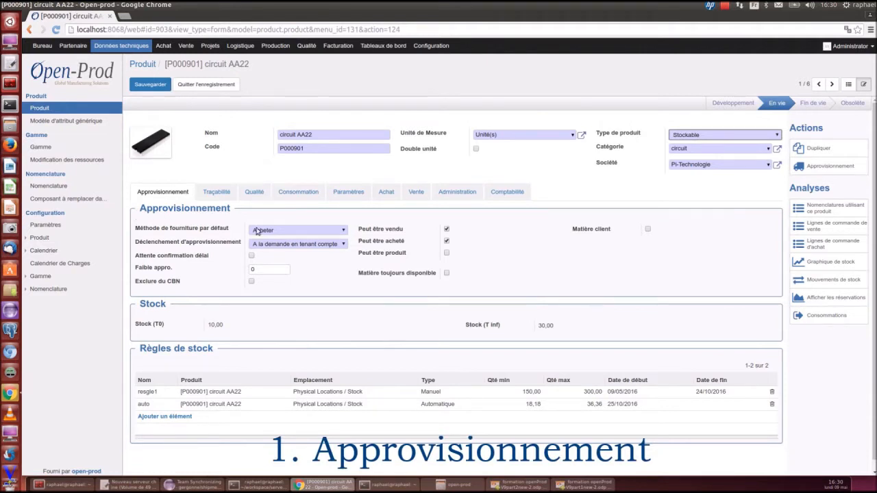
Clear Peut être vendu and Peut être acheté, and check Peut être produit
{"action": "left_click", "coordinate": [446, 229]}
{"action": "left_click", "coordinate": [446, 241]}
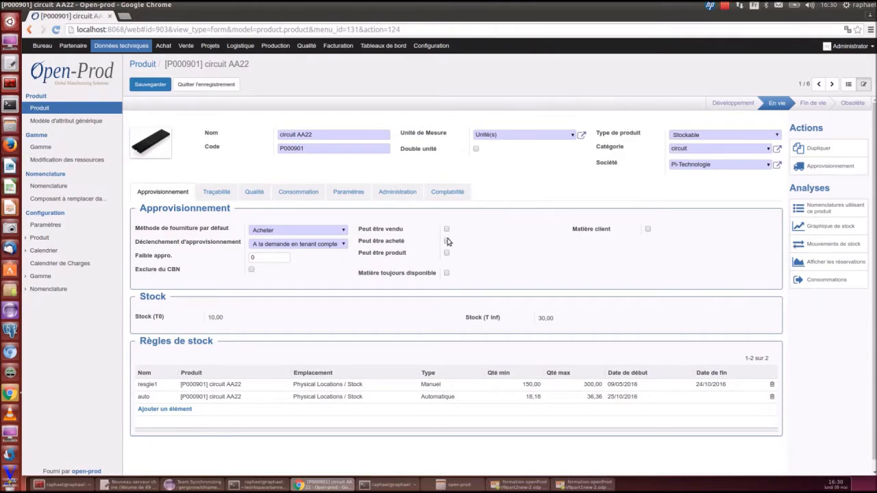
{"action": "left_click", "coordinate": [447, 254]}
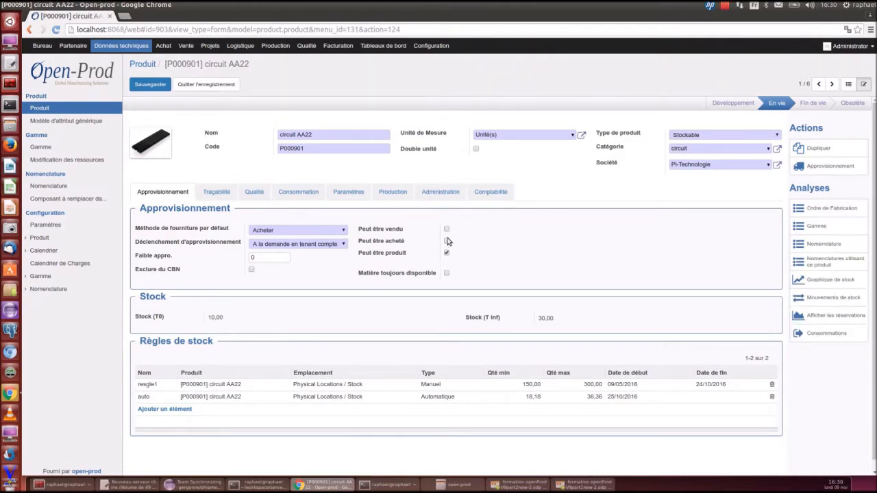
Re-check Peut être acheté and Peut être vendu, and review the Achat, Vente and Production tabs
{"action": "left_click", "coordinate": [446, 241]}
{"action": "left_click", "coordinate": [447, 230]}
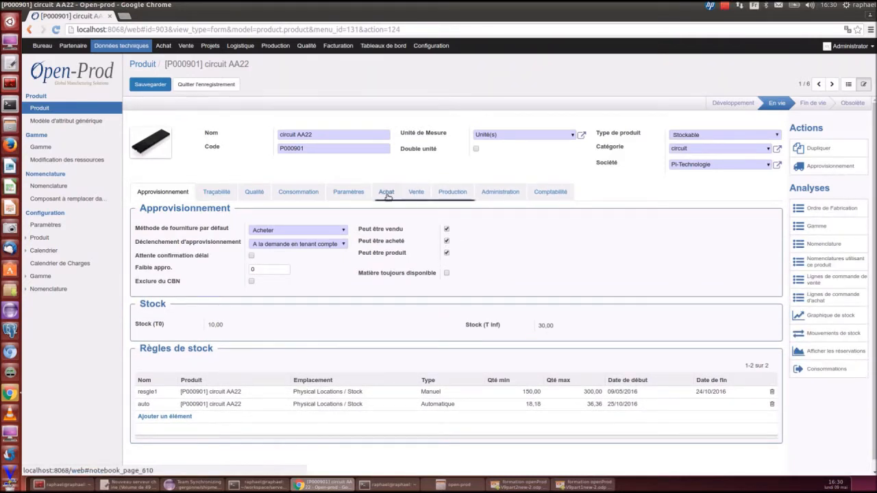
{"action": "left_click", "coordinate": [387, 195]}
{"action": "left_click", "coordinate": [415, 194]}
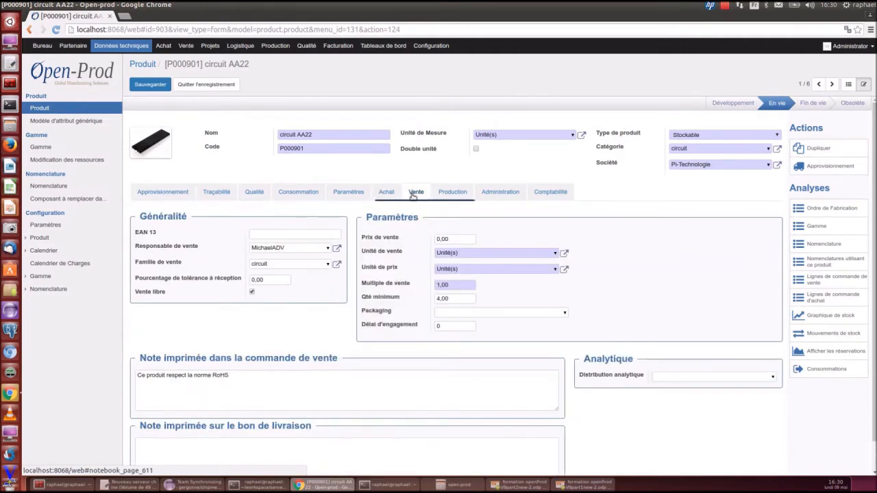
{"action": "left_click", "coordinate": [441, 194]}
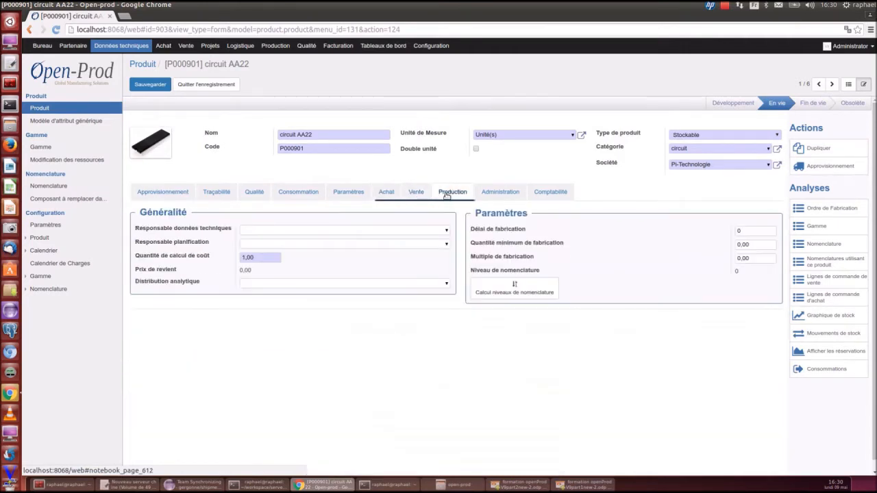
Return to the Approvisionnement tab and clear Peut être produit
{"action": "left_click", "coordinate": [154, 193]}
{"action": "left_click", "coordinate": [447, 253]}
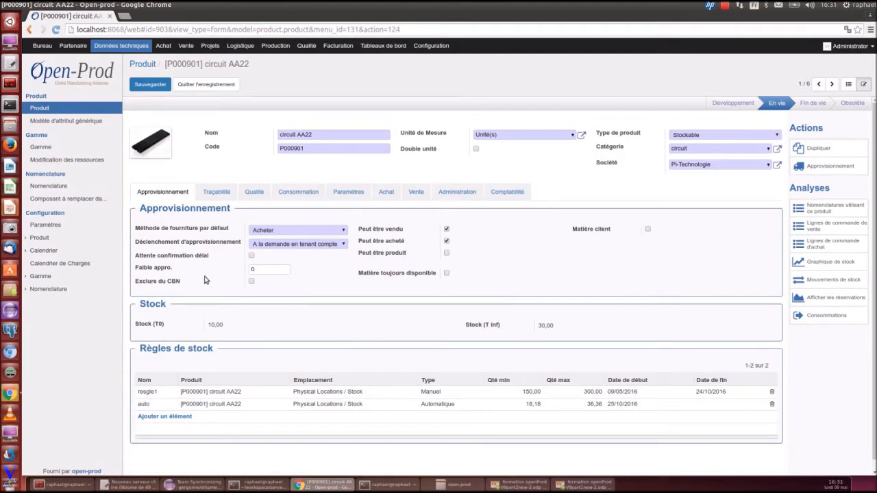
Review the options for the default supply method and the replenishment trigger without changing them
{"action": "mouse_move", "coordinate": [172, 232]}
{"action": "left_click", "coordinate": [261, 234]}
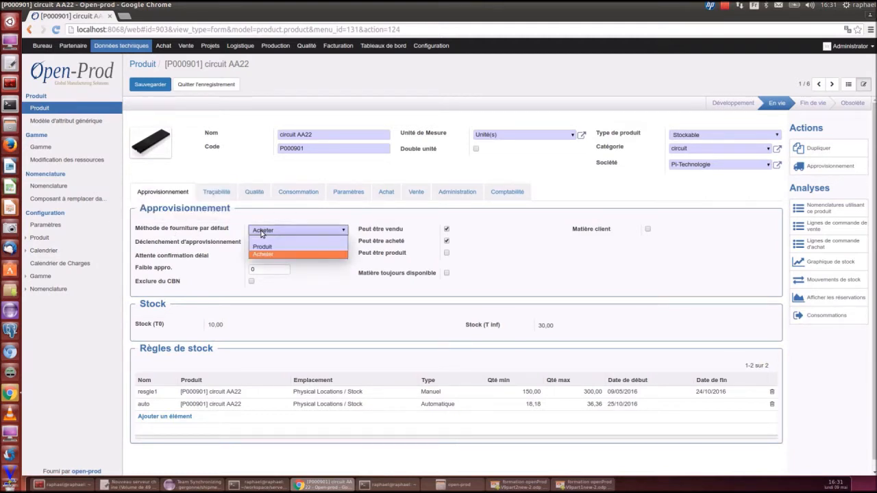
{"action": "left_click", "coordinate": [261, 234]}
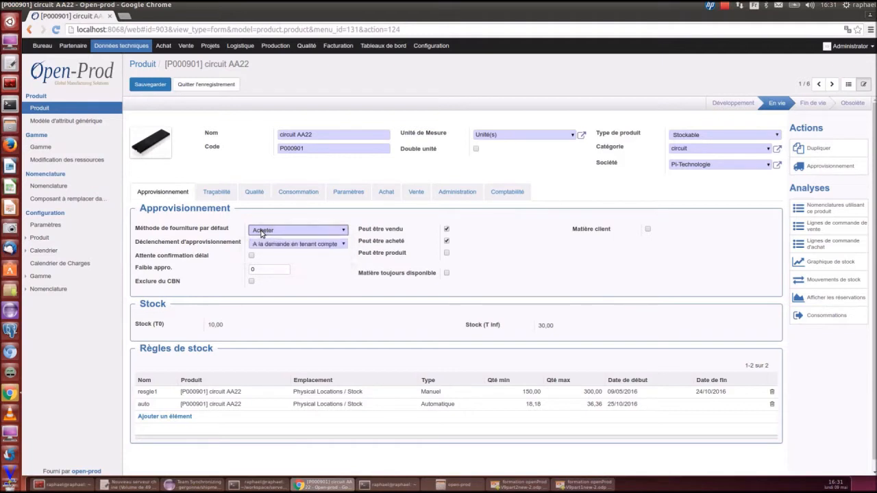
{"action": "left_click", "coordinate": [265, 247]}
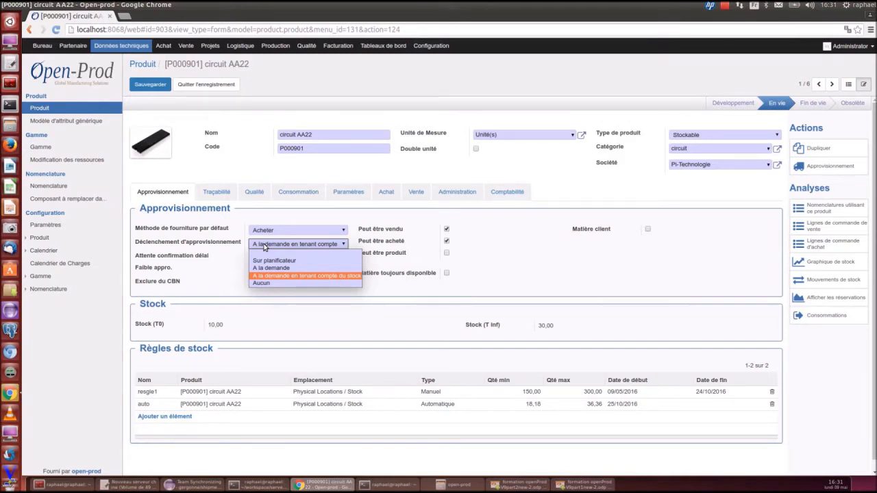
{"action": "left_click", "coordinate": [264, 247]}
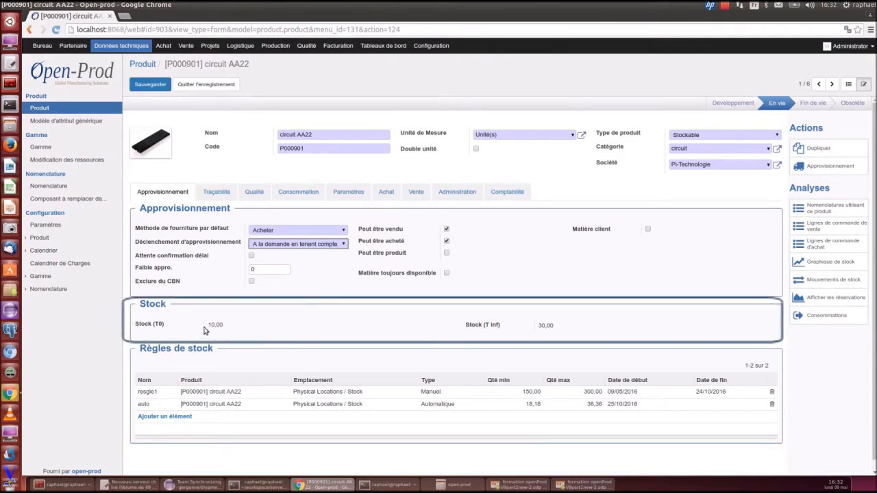
Inspect the Stock (T0) value, then open and close the stock level graph and the reservations view
{"action": "left_click_drag", "start_coordinate": [210, 326], "coordinate": [226, 327]}
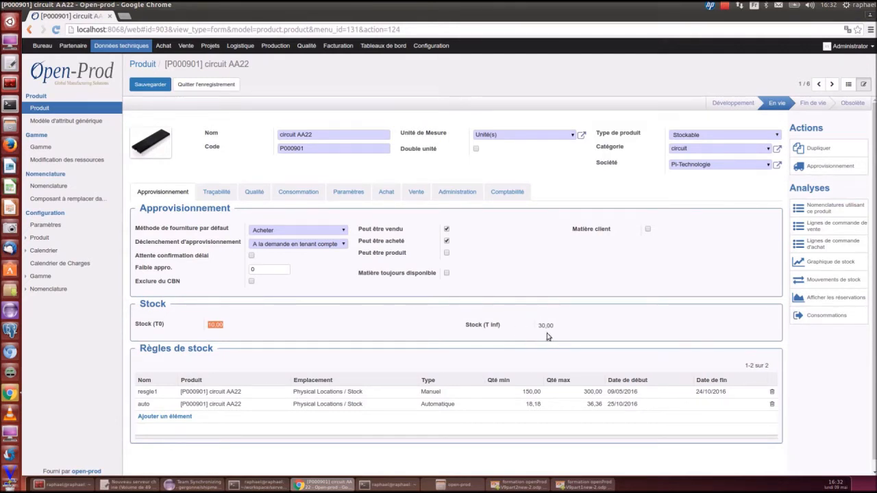
{"action": "left_click", "coordinate": [845, 268]}
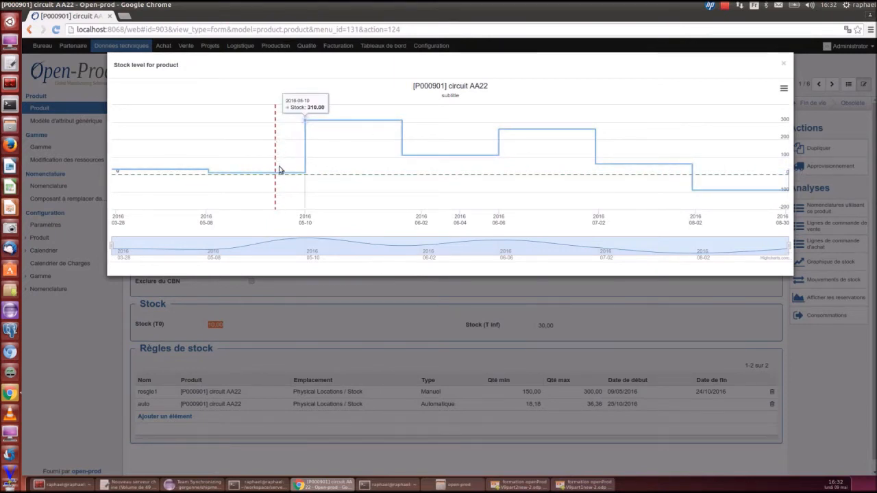
{"action": "left_click", "coordinate": [785, 63]}
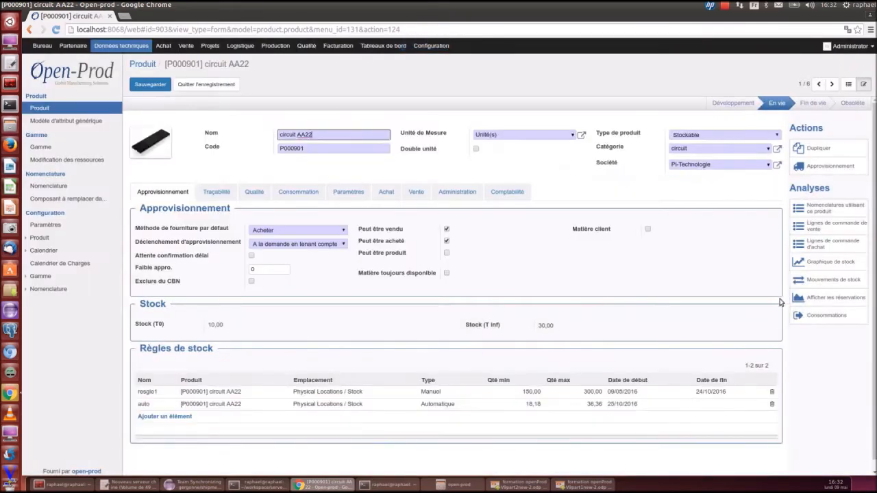
{"action": "left_click", "coordinate": [810, 300]}
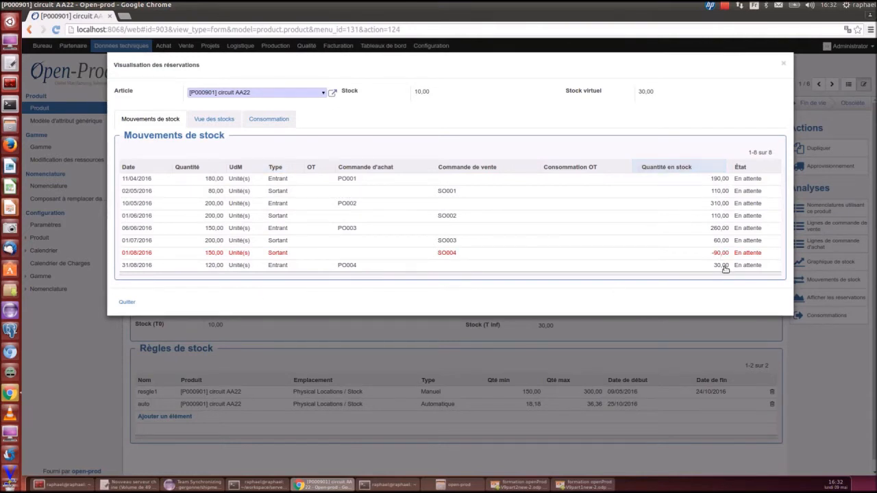
{"action": "left_click", "coordinate": [784, 63]}
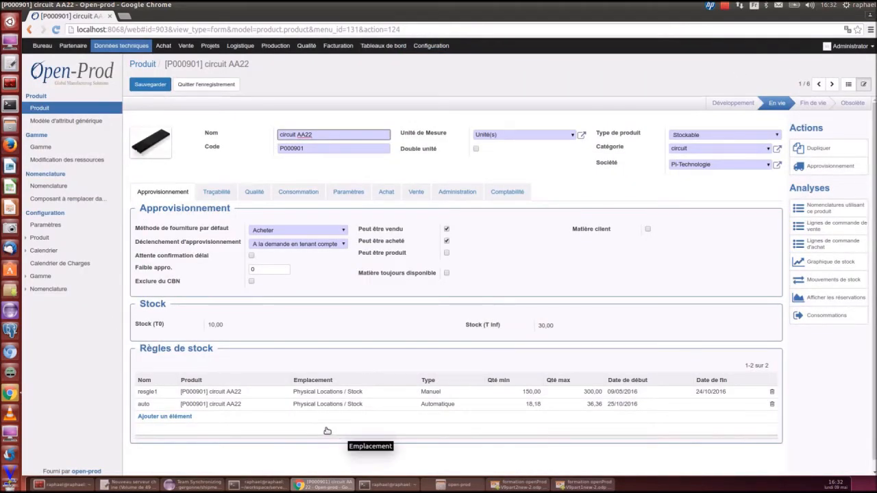
Open the resgle1 and auto stock rules to review their quantities and dates, closing each
{"action": "left_click", "coordinate": [322, 392]}
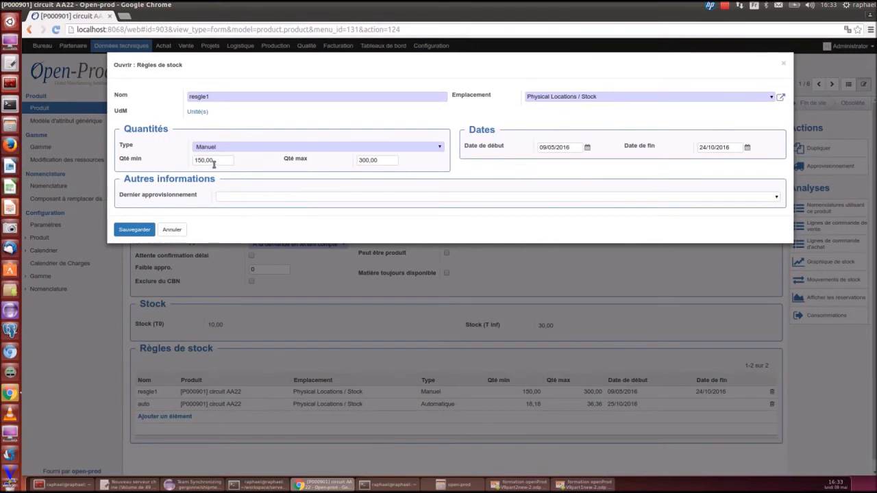
{"action": "double_click", "coordinate": [194, 160]}
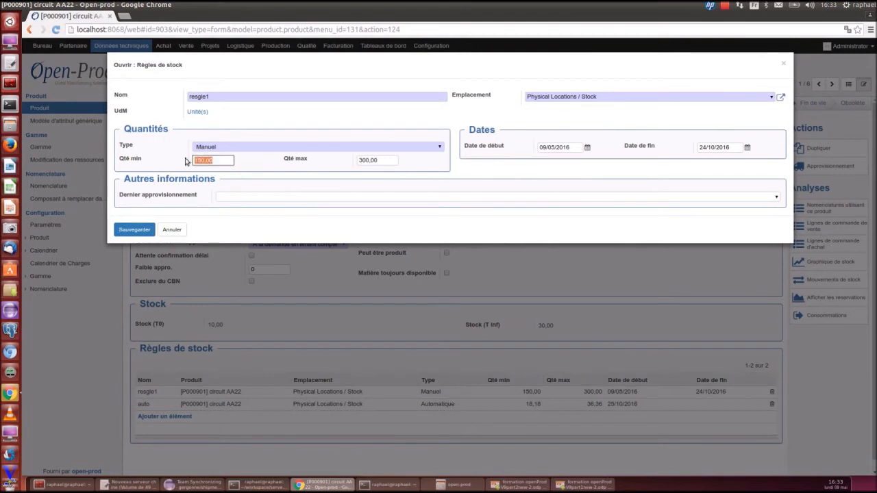
{"action": "double_click", "coordinate": [378, 161]}
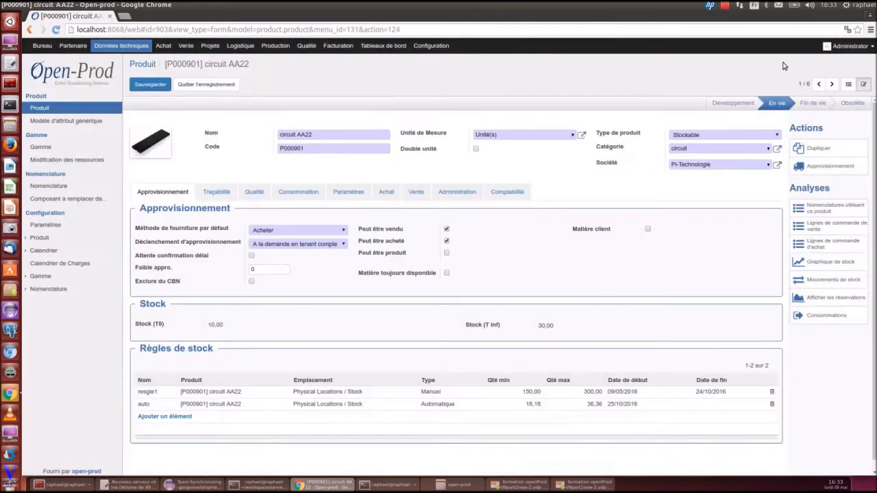
{"action": "left_click", "coordinate": [783, 63]}
{"action": "left_click", "coordinate": [439, 407]}
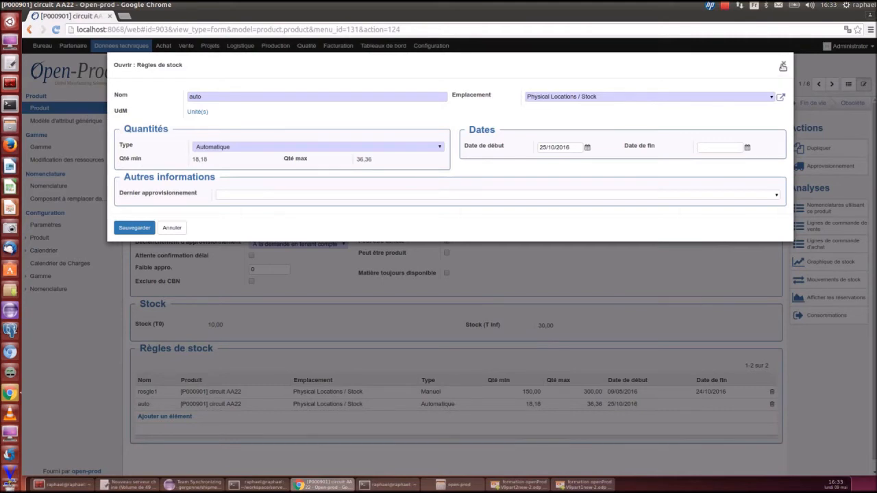
{"action": "left_click", "coordinate": [782, 67]}
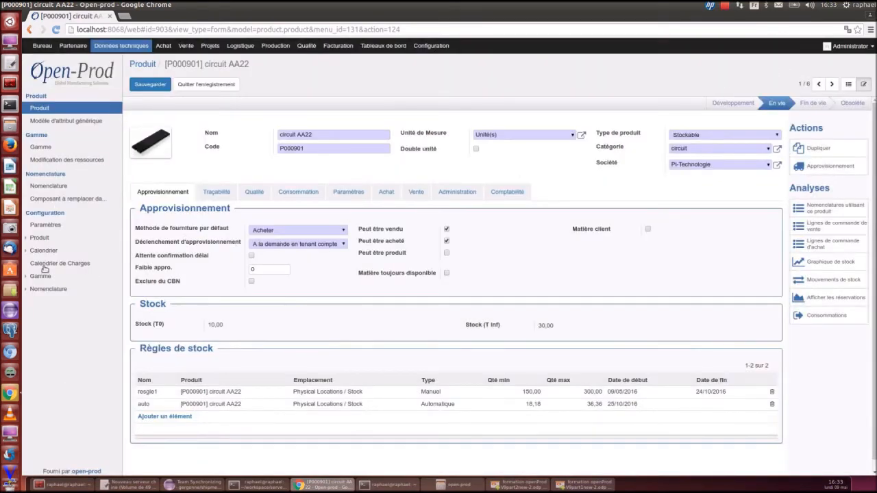
Open the Traçabilité tab, enable Produit avec date d'expiration and set Type de limite to DLC
{"action": "left_click", "coordinate": [215, 192]}
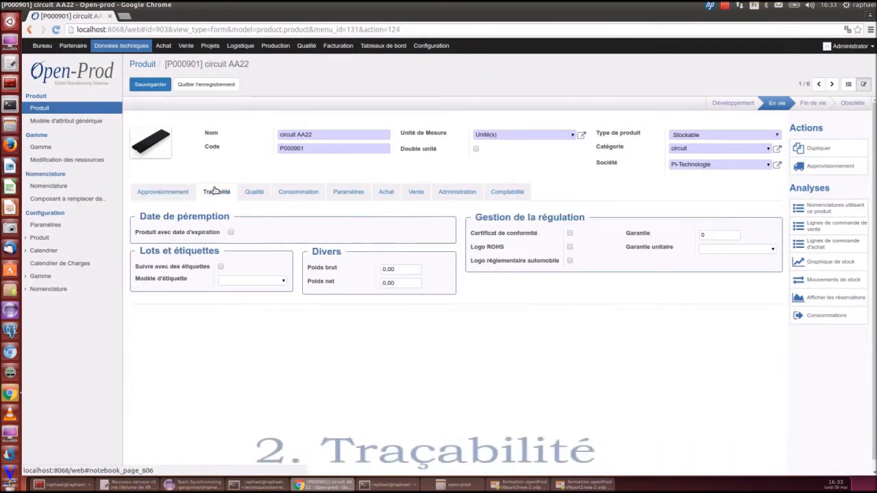
{"action": "left_click", "coordinate": [230, 233]}
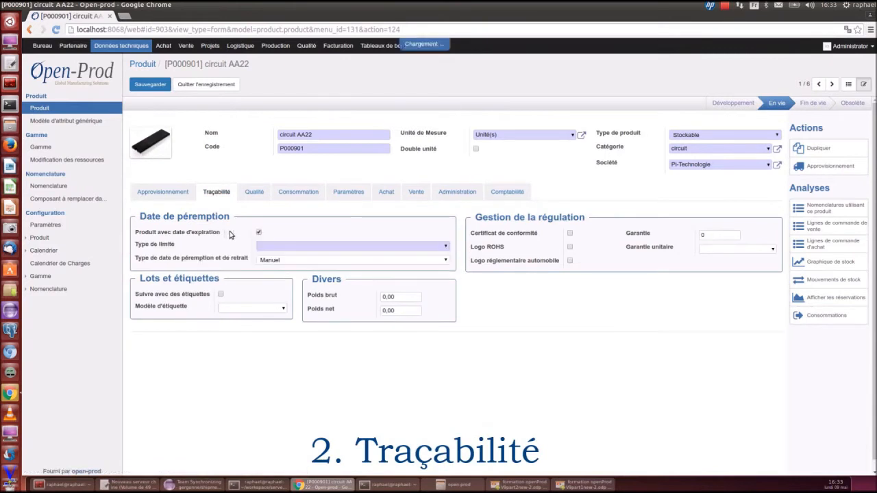
{"action": "left_click", "coordinate": [276, 247]}
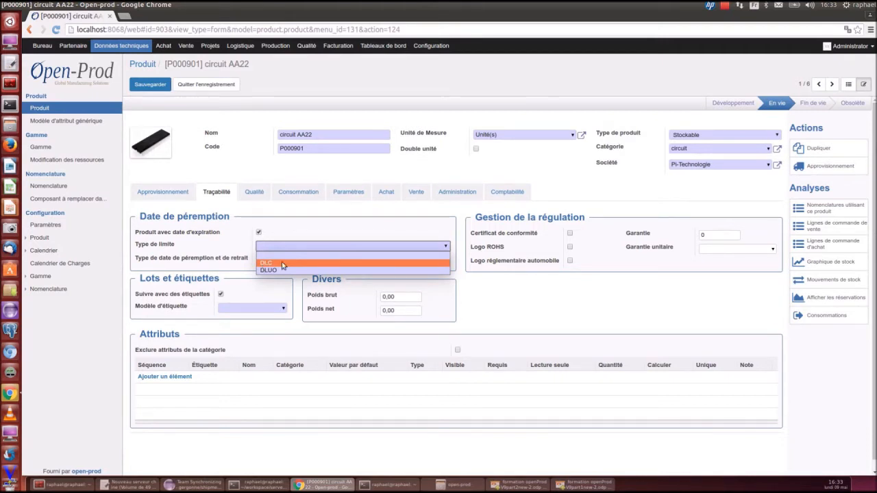
{"action": "left_click", "coordinate": [281, 263]}
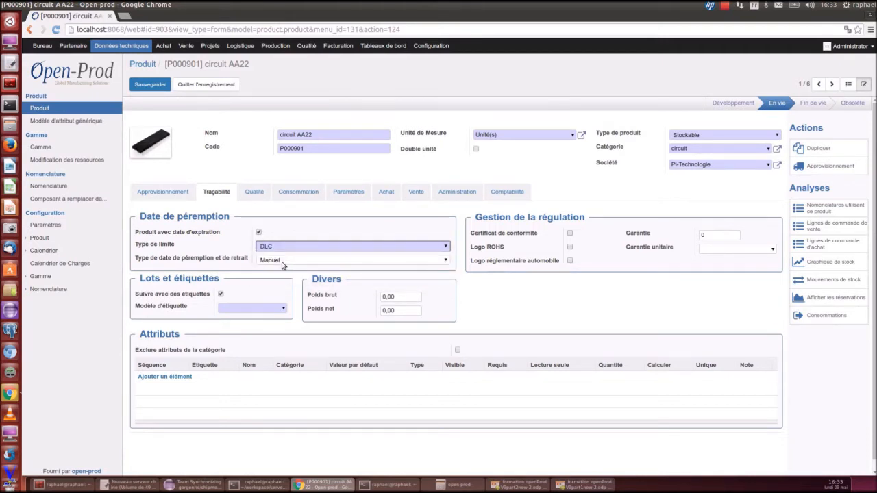
Clear Produit avec date d'expiration and set the label model to galia
{"action": "left_click", "coordinate": [282, 261]}
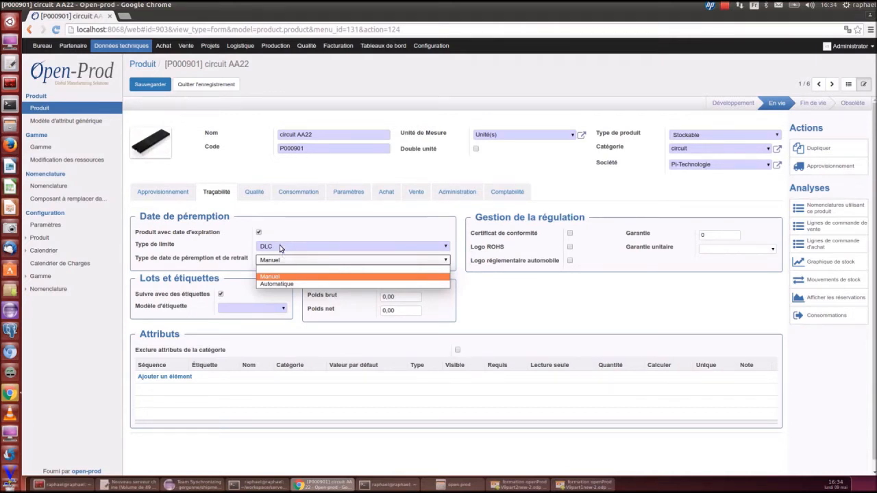
{"action": "left_click", "coordinate": [284, 235]}
{"action": "left_click", "coordinate": [259, 233]}
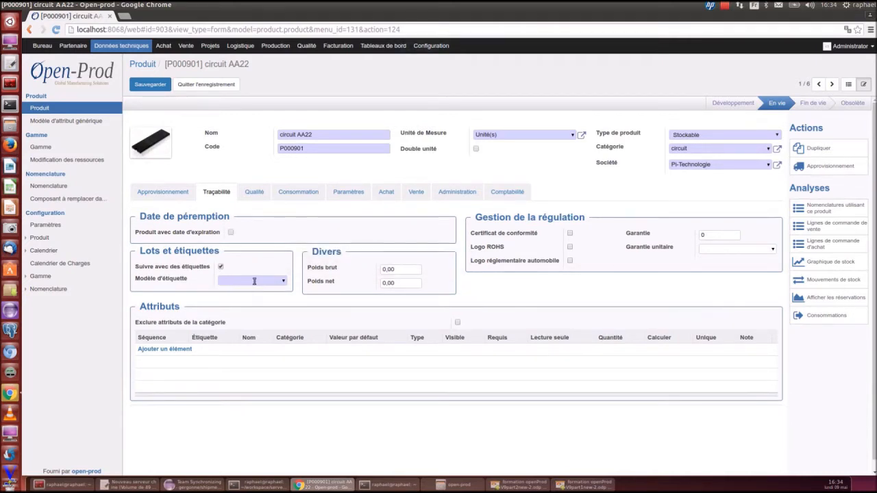
{"action": "left_click", "coordinate": [283, 282]}
{"action": "left_click", "coordinate": [269, 292]}
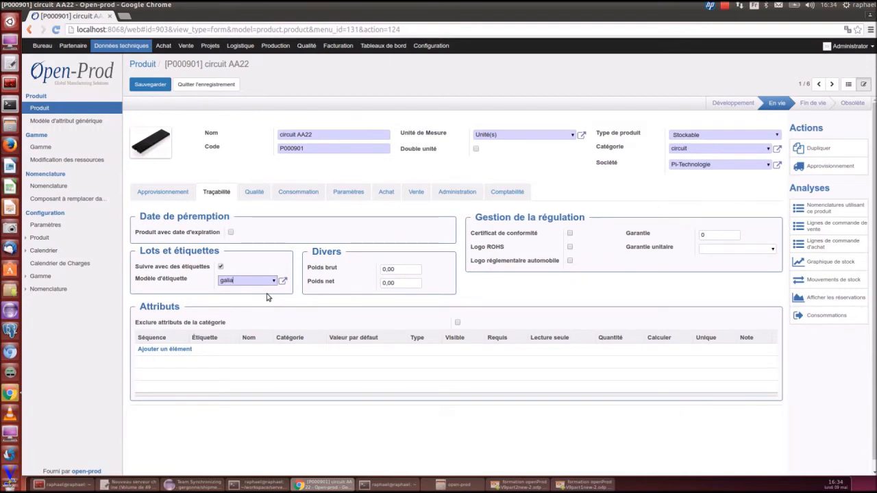
Add all four generic attributes (fournisseur, ref fournisseur, impédance du circuit en ohm, version) to the product's attribute list
{"action": "left_click", "coordinate": [155, 353]}
{"action": "left_click", "coordinate": [113, 124]}
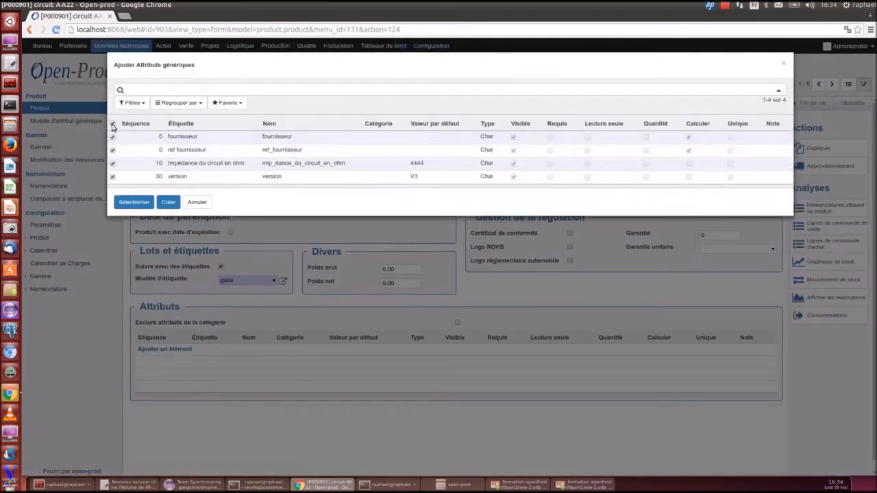
{"action": "left_click", "coordinate": [129, 203]}
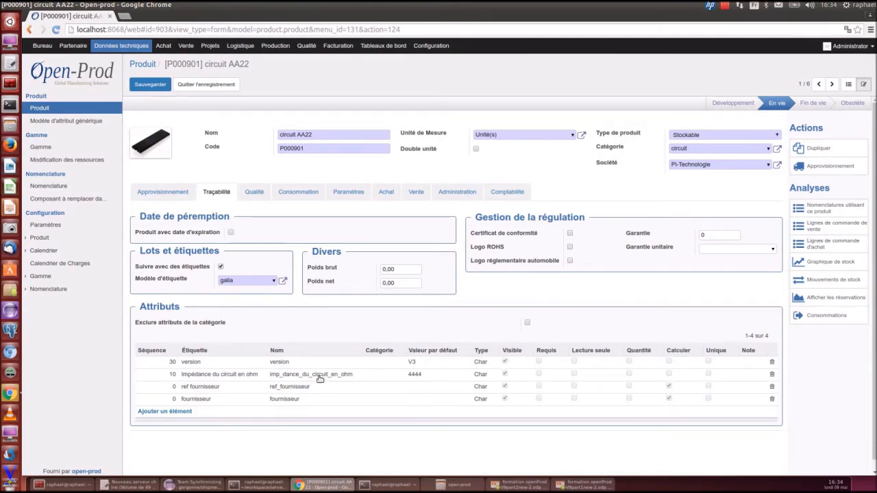
Open the version, ref fournisseur and fournisseur attributes to review their settings, closing each one
{"action": "left_click", "coordinate": [196, 362]}
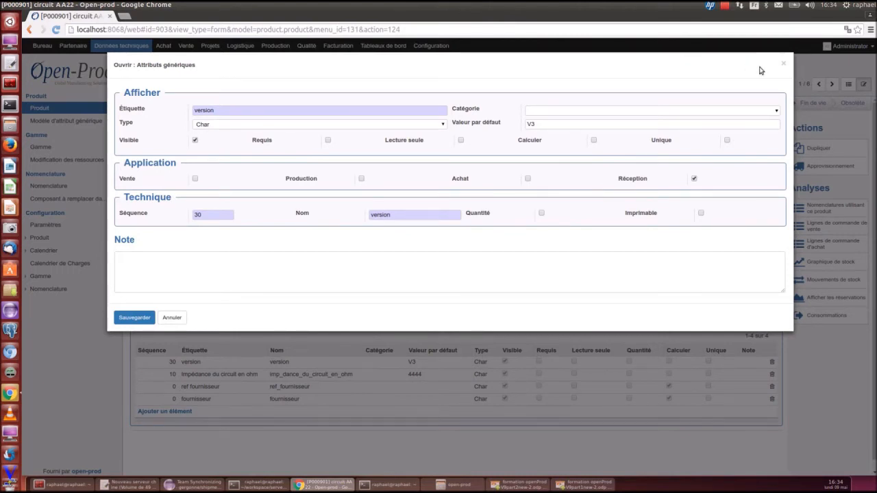
{"action": "left_click", "coordinate": [783, 64]}
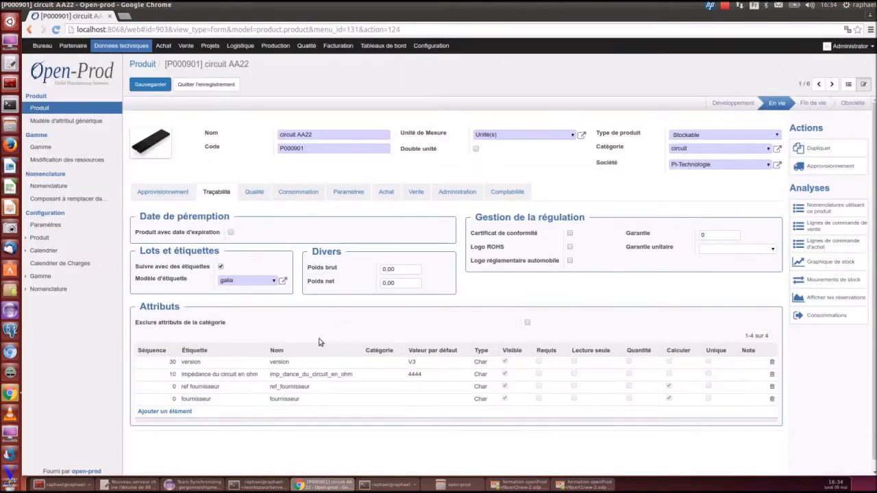
{"action": "left_click", "coordinate": [283, 388]}
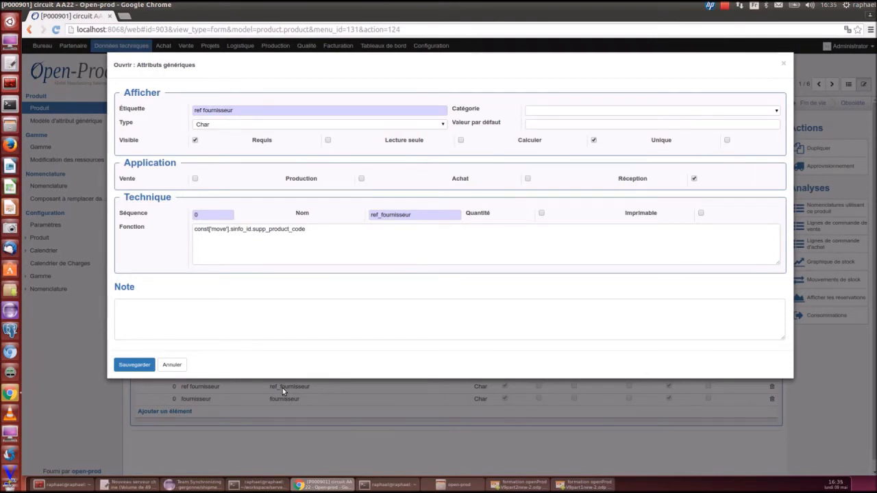
{"action": "left_click", "coordinate": [784, 63]}
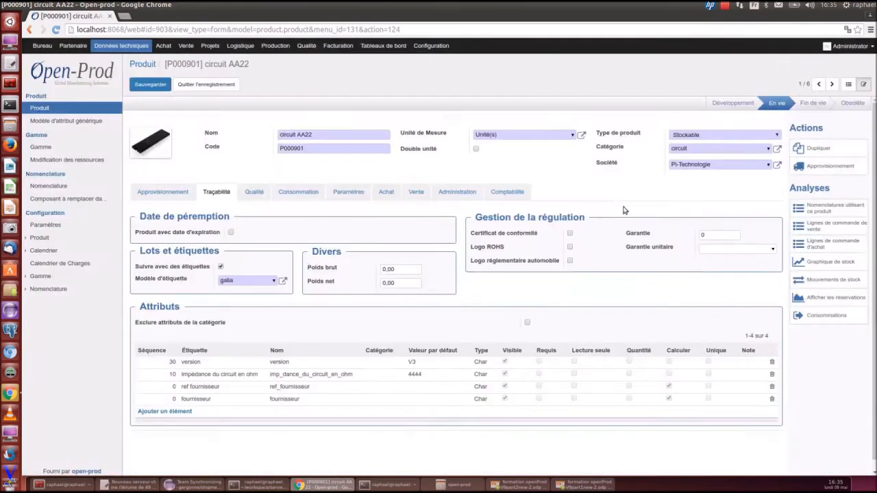
{"action": "left_click", "coordinate": [251, 404]}
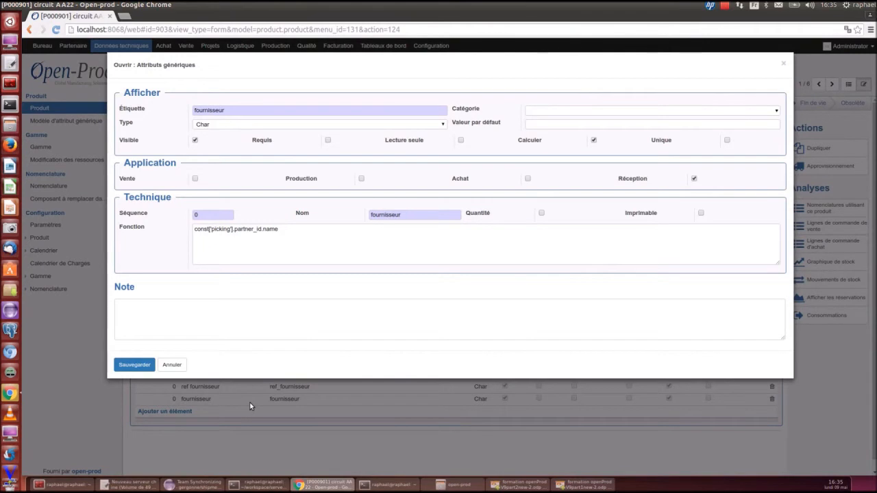
{"action": "left_click", "coordinate": [786, 65]}
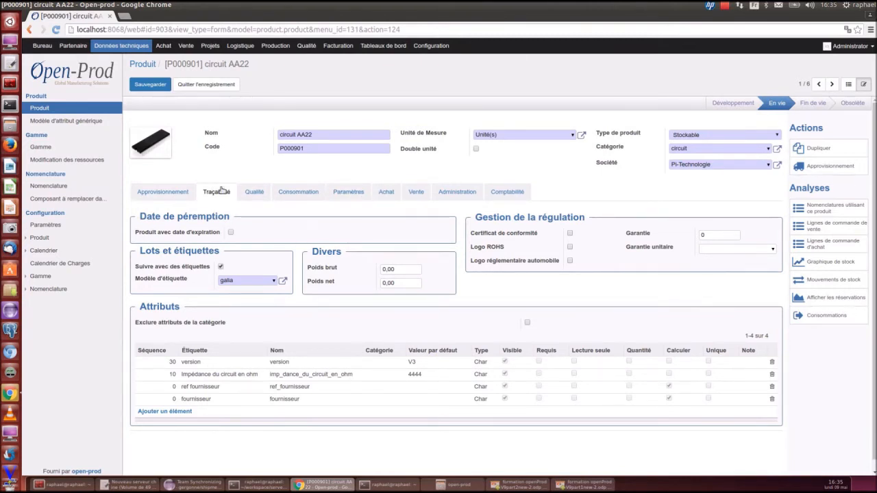
Open the Qualité tab and inspect the valeur de résitance control in the control plan
{"action": "left_click", "coordinate": [253, 196]}
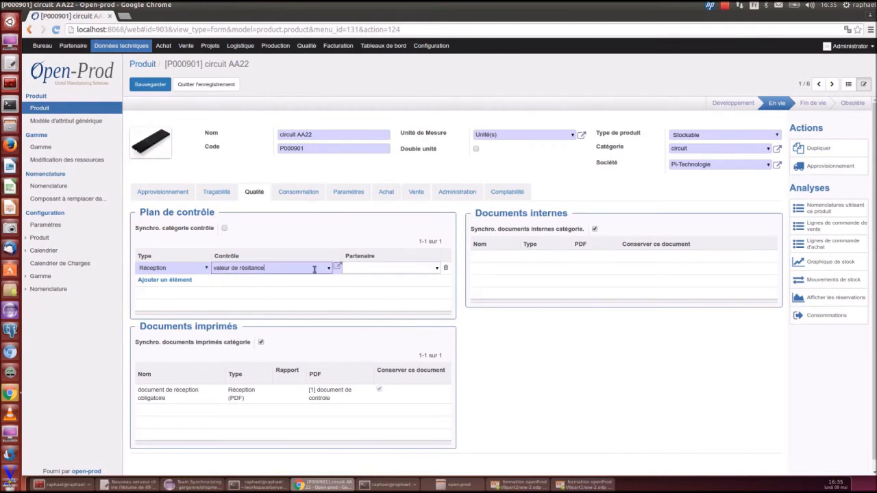
{"action": "left_click", "coordinate": [335, 271]}
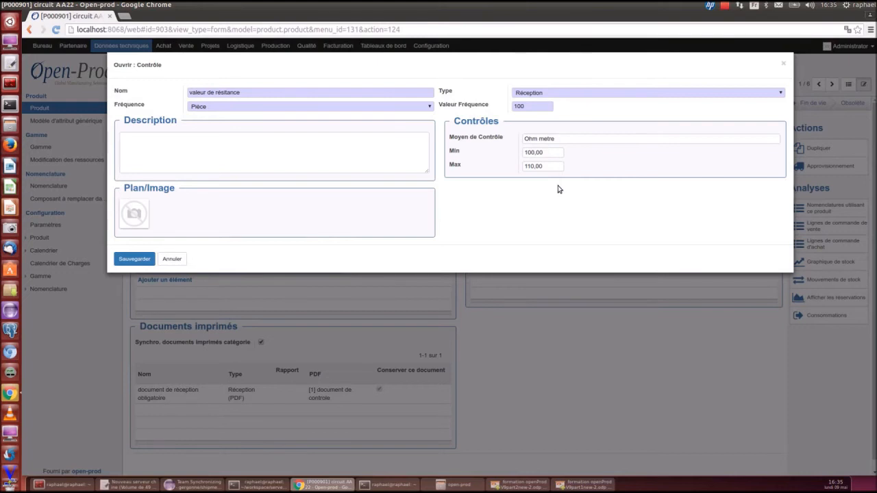
{"action": "left_click", "coordinate": [780, 63]}
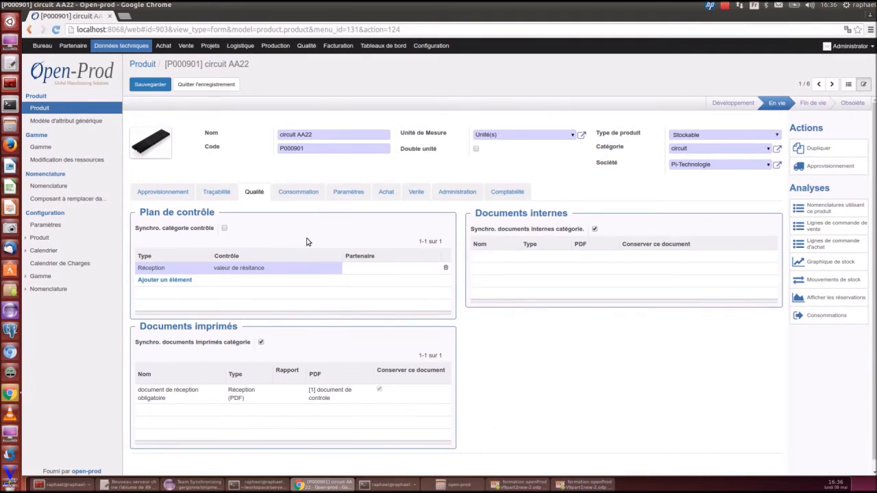
Open the circuit category to review its quality plan, printed documents and attributes, then close it
{"action": "left_click", "coordinate": [777, 148]}
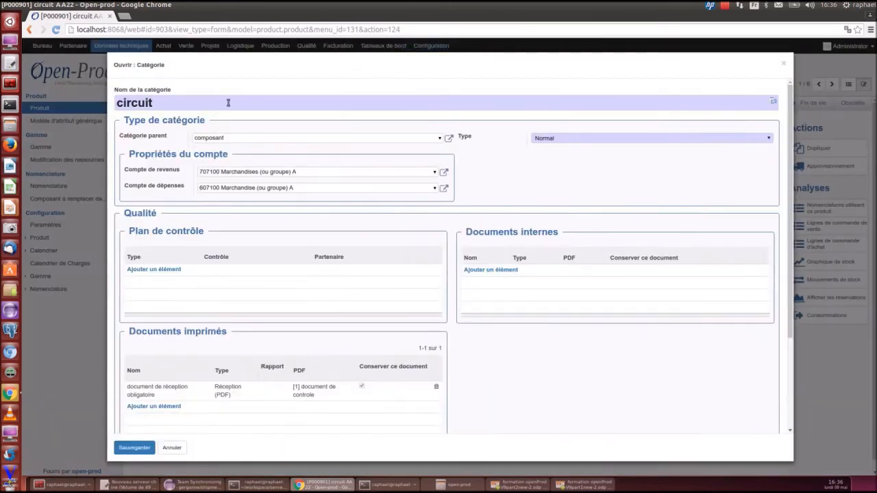
{"action": "scroll", "coordinate": [266, 142], "scroll_direction": "down", "scroll_amount": 2}
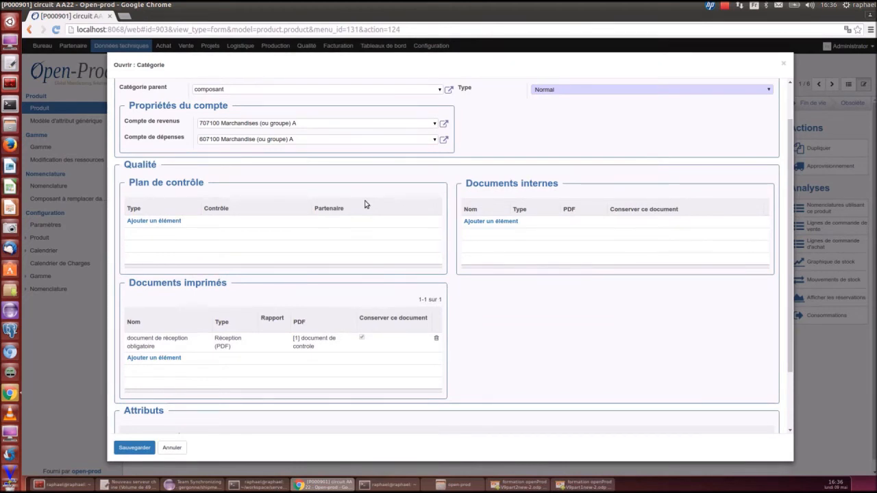
{"action": "scroll", "coordinate": [365, 205], "scroll_direction": "down", "scroll_amount": 3}
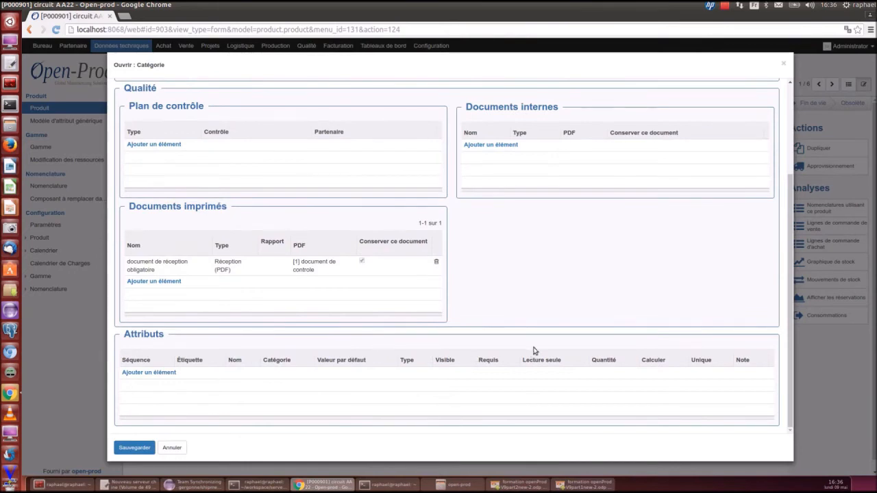
{"action": "scroll", "coordinate": [535, 350], "scroll_direction": "up", "scroll_amount": 3}
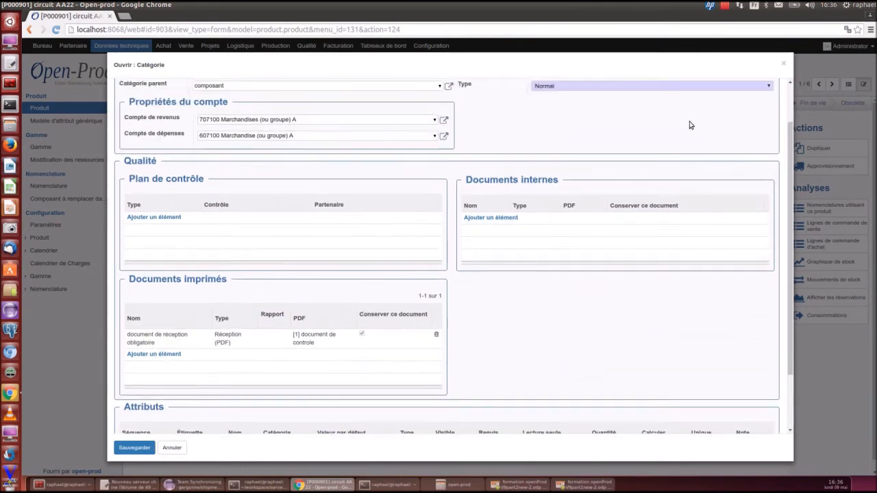
{"action": "left_click", "coordinate": [786, 65]}
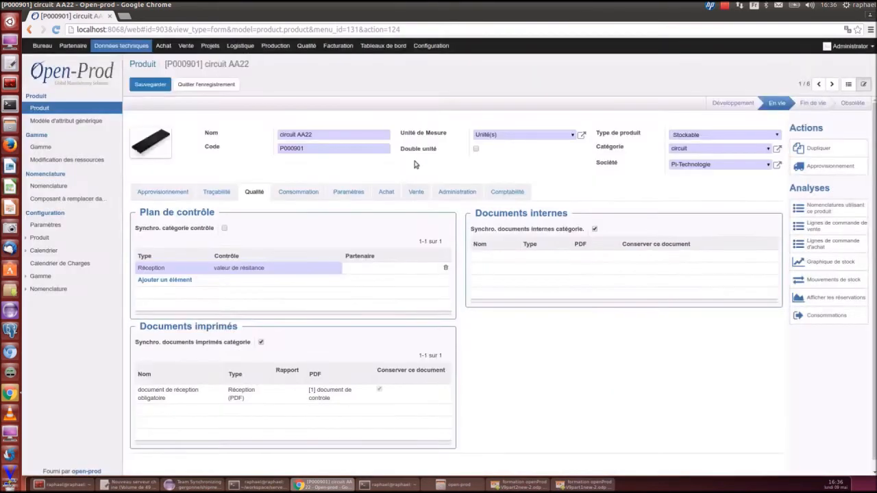
Browse the Consommation, Paramètres and Achat tabs of the product
{"action": "left_click", "coordinate": [306, 195]}
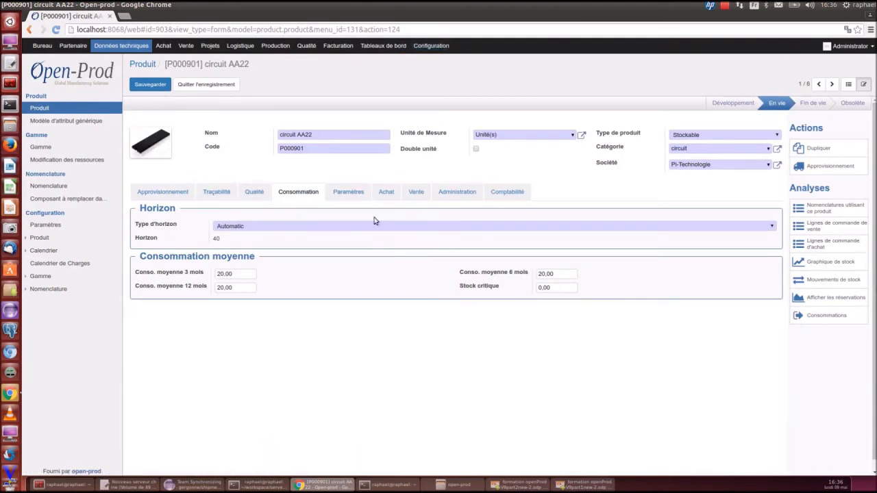
{"action": "left_click", "coordinate": [351, 193]}
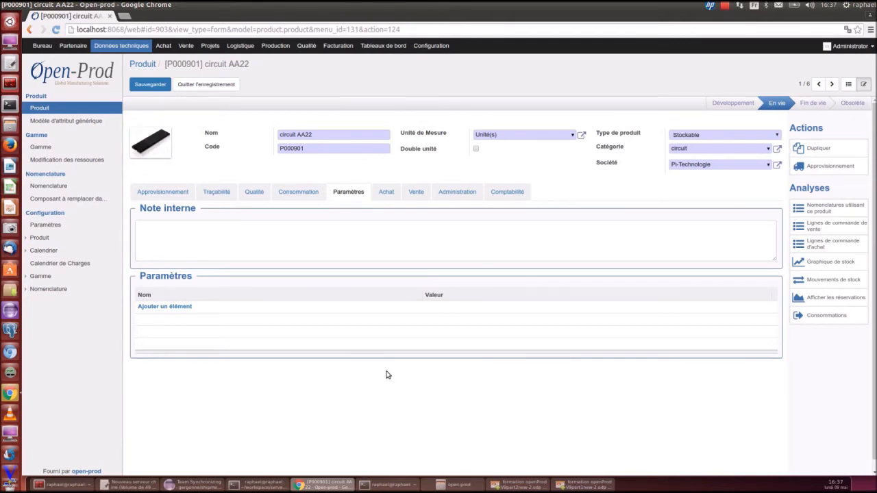
{"action": "left_click", "coordinate": [382, 195]}
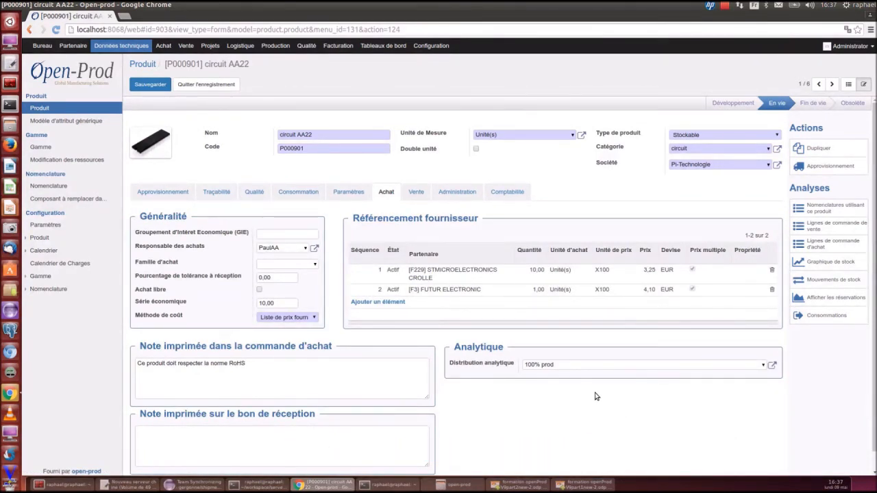
Toggle Achat libre on and off again
{"action": "left_click", "coordinate": [259, 289]}
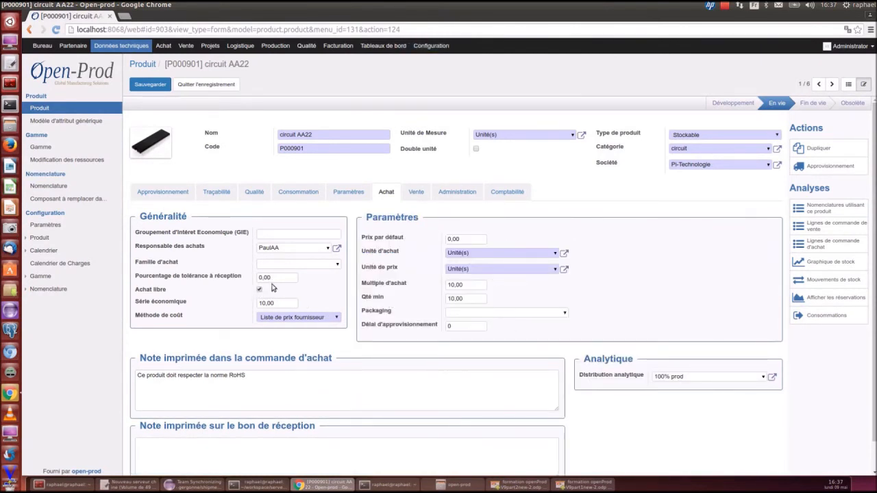
{"action": "left_click", "coordinate": [259, 289]}
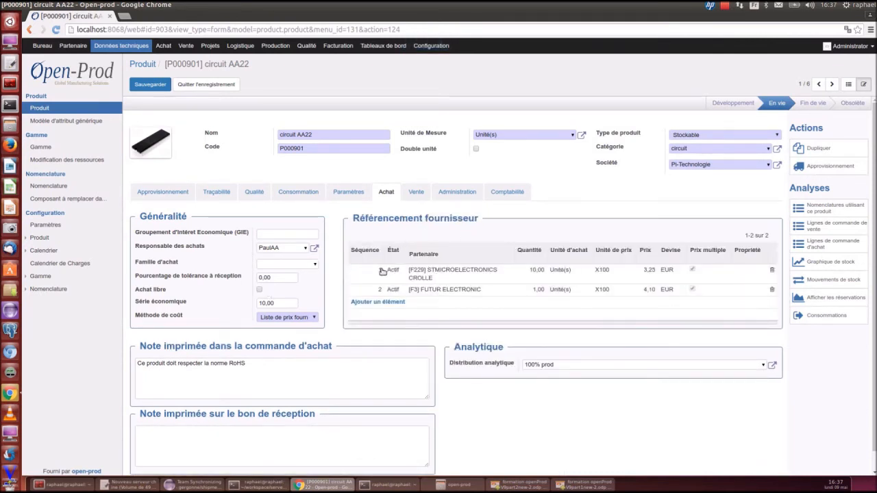
Open the STMICROELECTRONICS CROLLE supplier reference to review its units, price list and notes, closing it
{"action": "left_click", "coordinate": [423, 272]}
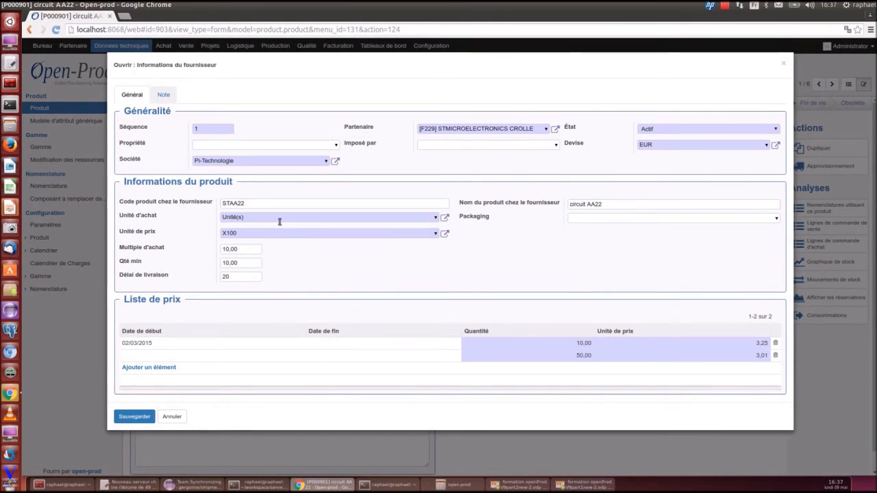
{"action": "left_click_drag", "start_coordinate": [258, 218], "coordinate": [203, 221]}
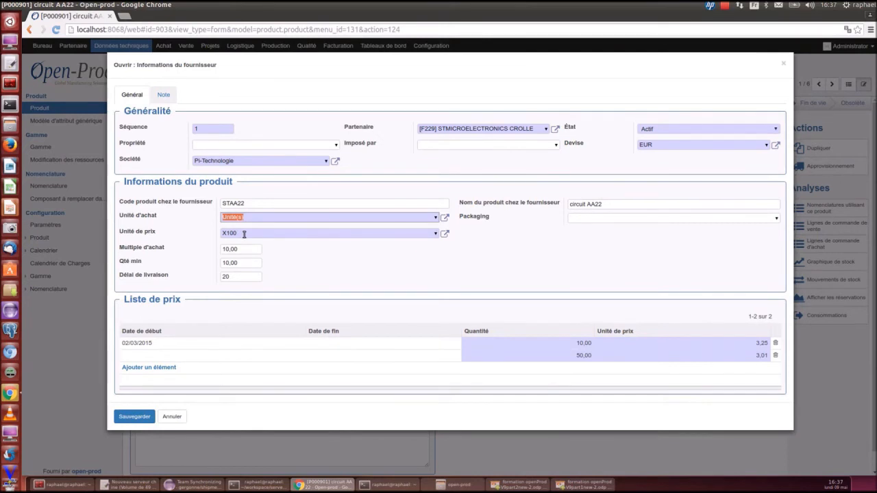
{"action": "left_click_drag", "start_coordinate": [243, 234], "coordinate": [212, 235]}
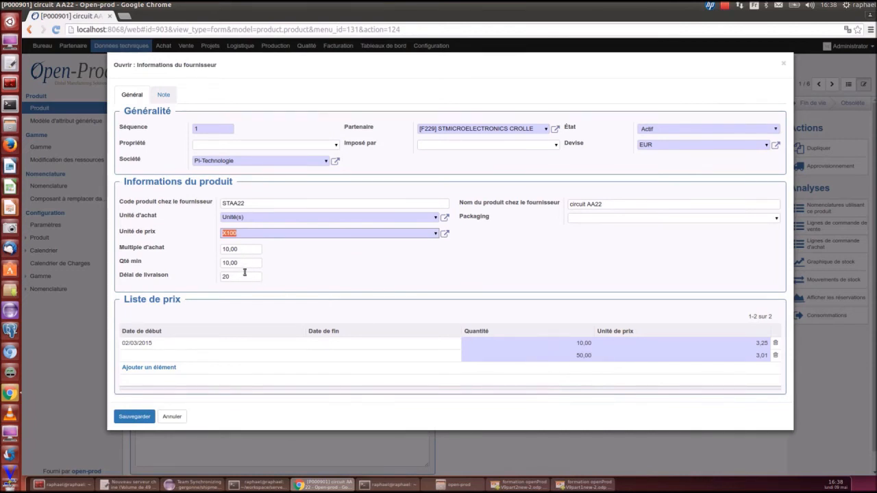
{"action": "left_click", "coordinate": [163, 94]}
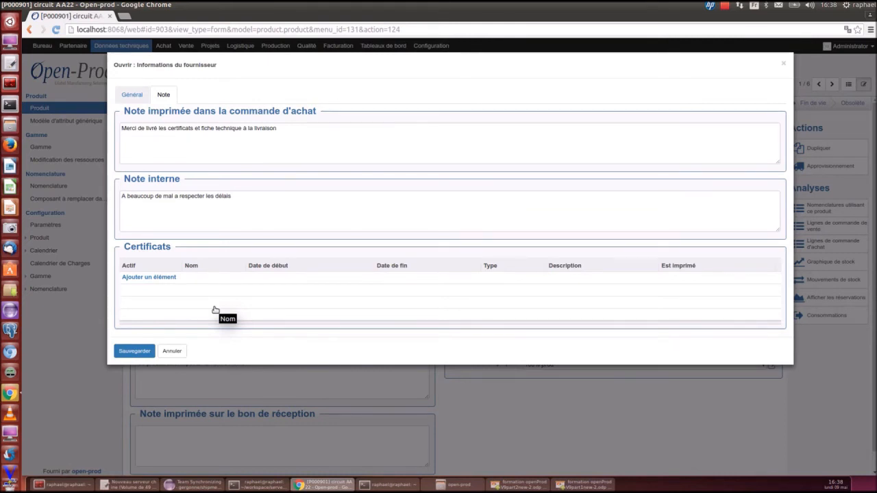
{"action": "left_click", "coordinate": [130, 95]}
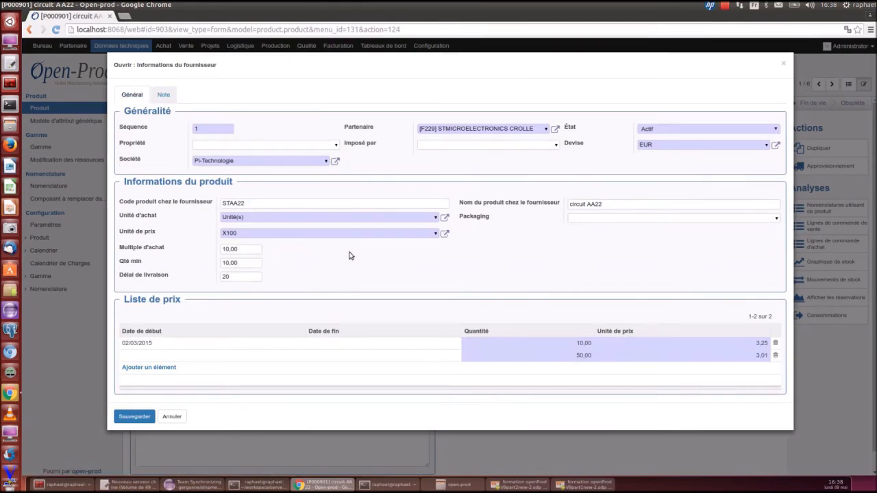
{"action": "left_click", "coordinate": [783, 64]}
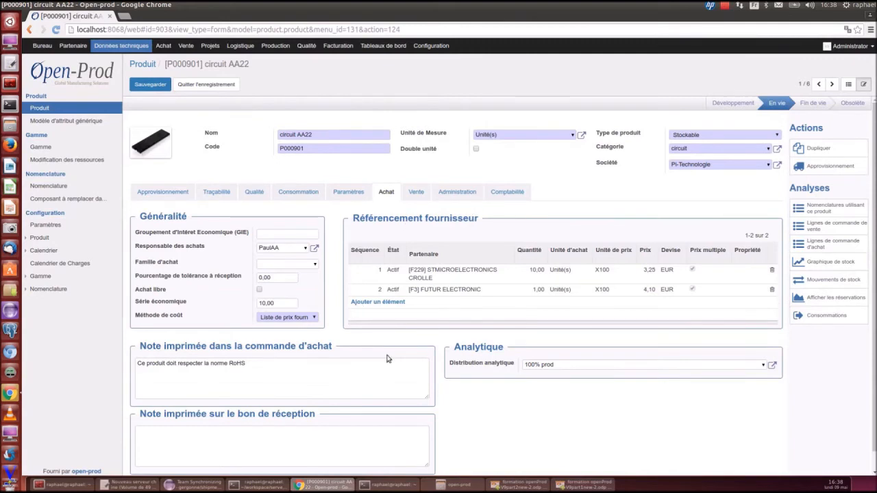
Review the Méthode de coût options and open the 100% prod analytic distribution, closing it
{"action": "left_click", "coordinate": [283, 278]}
{"action": "left_click", "coordinate": [280, 318]}
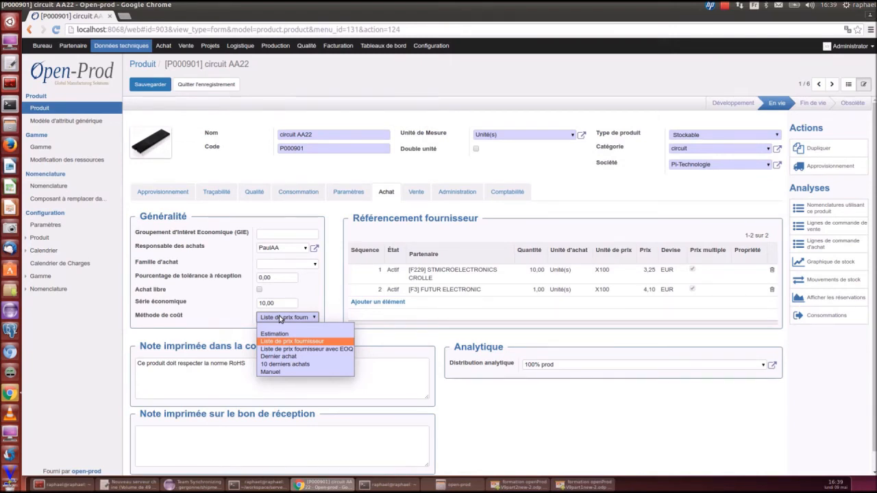
{"action": "left_click", "coordinate": [281, 319]}
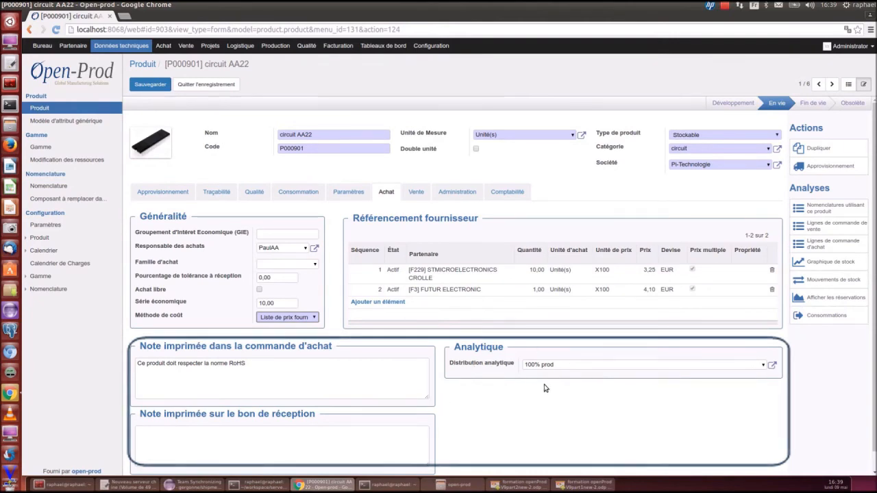
{"action": "left_click", "coordinate": [773, 368]}
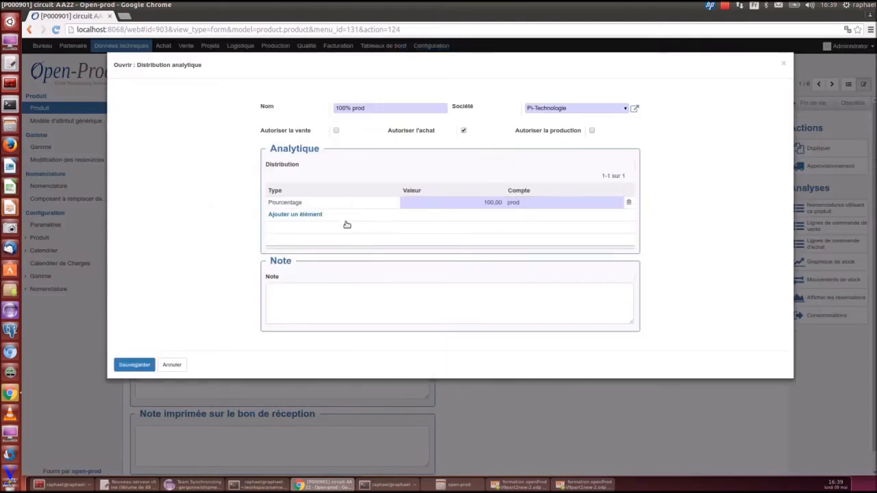
{"action": "left_click", "coordinate": [783, 66]}
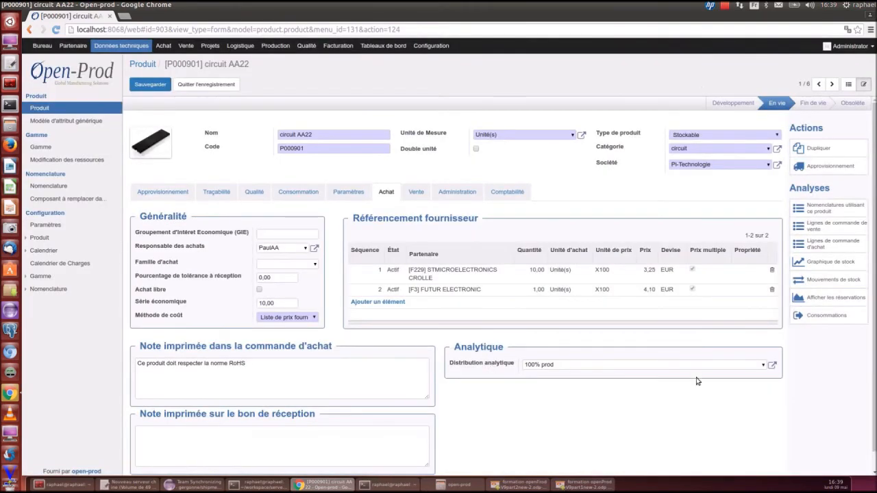
Open the Vente tab and clear Vente libre
{"action": "left_click", "coordinate": [416, 193]}
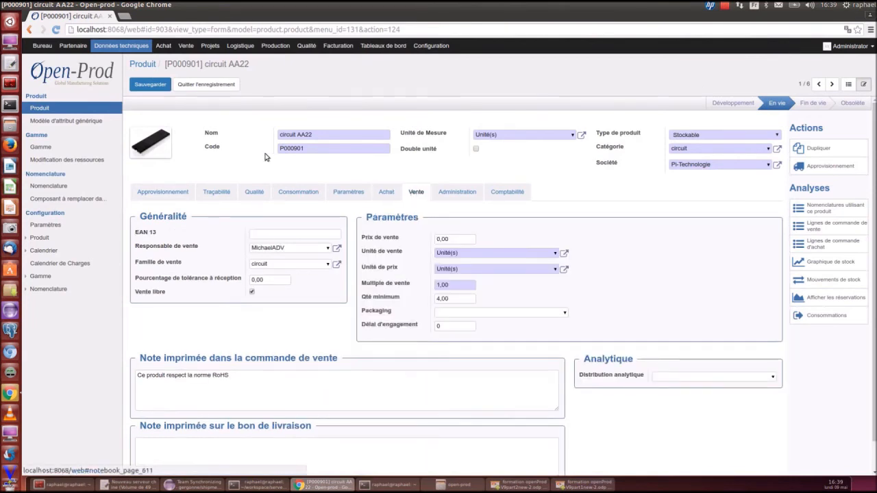
{"action": "scroll", "coordinate": [472, 322], "scroll_direction": "down", "scroll_amount": 1}
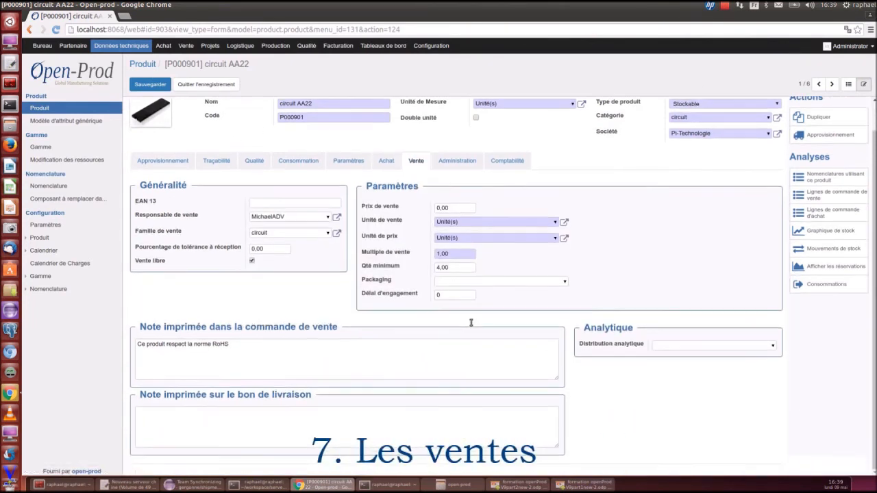
{"action": "scroll", "coordinate": [471, 322], "scroll_direction": "up", "scroll_amount": 1}
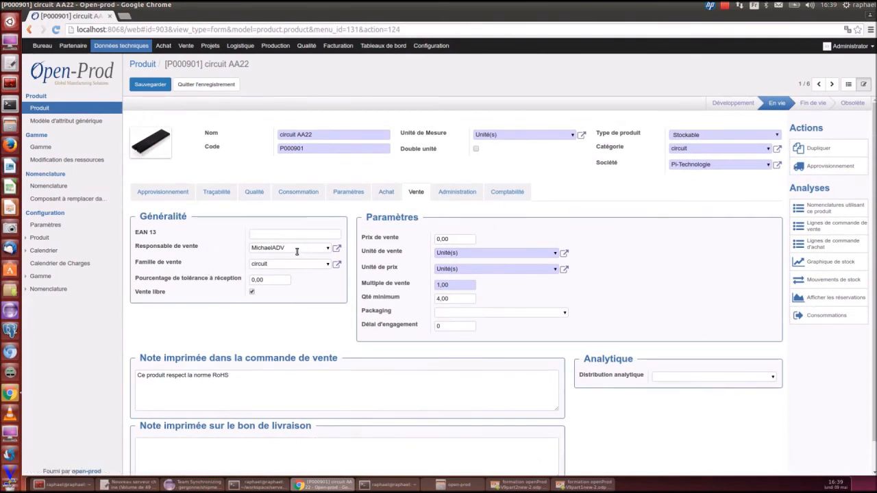
{"action": "left_click", "coordinate": [252, 293]}
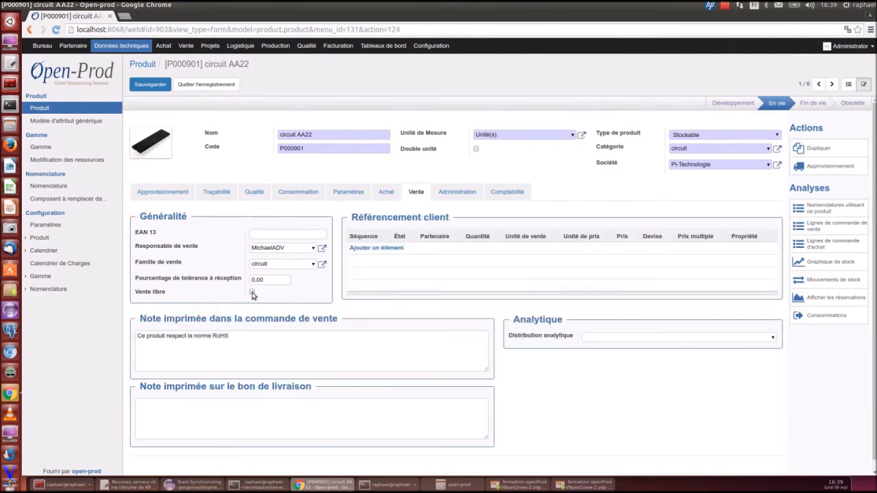
Toggle Vente libre on and off again
{"action": "left_click", "coordinate": [252, 293]}
{"action": "left_click", "coordinate": [253, 293]}
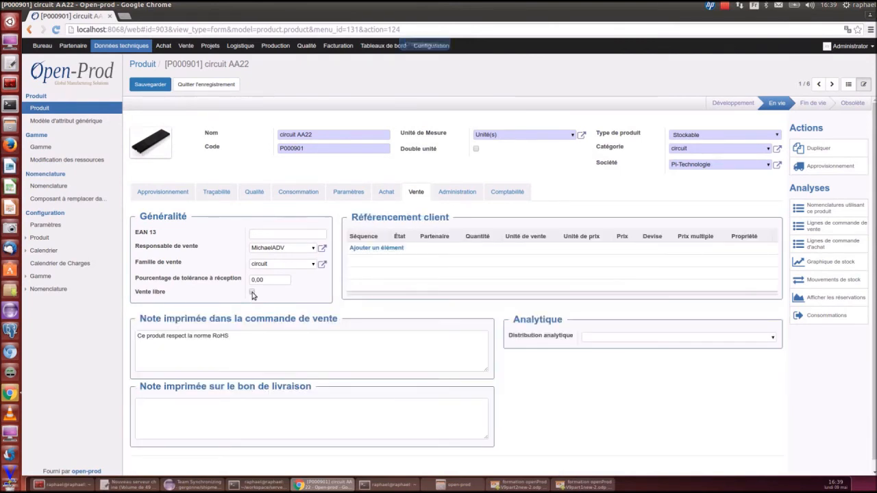
{"action": "left_click", "coordinate": [252, 293]}
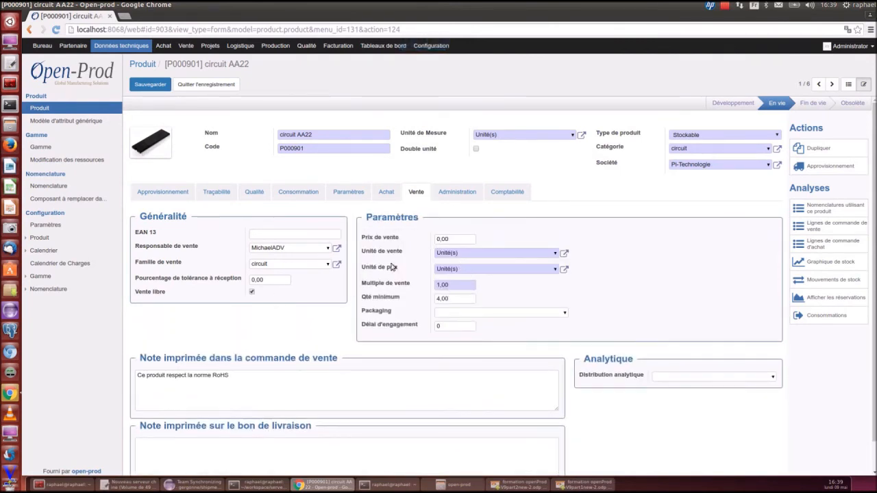
{"action": "left_click", "coordinate": [253, 294]}
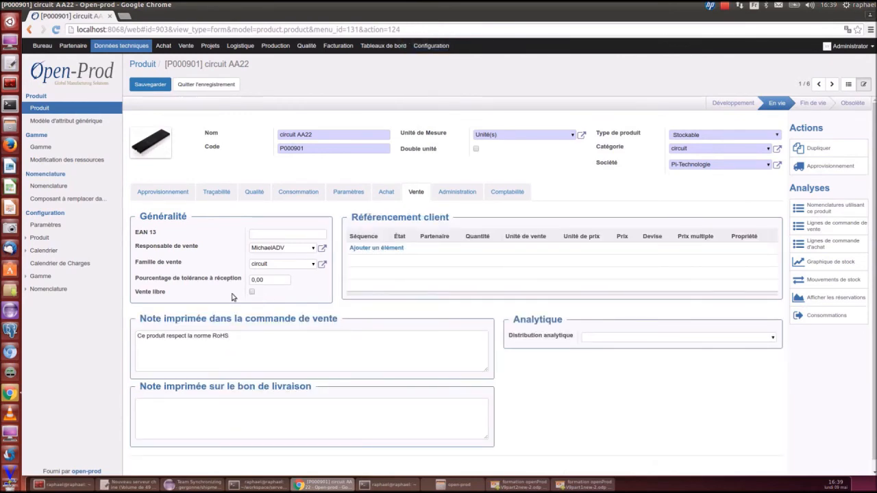
Open a new customer reference form to review its fields, closing it without saving
{"action": "left_click", "coordinate": [379, 248]}
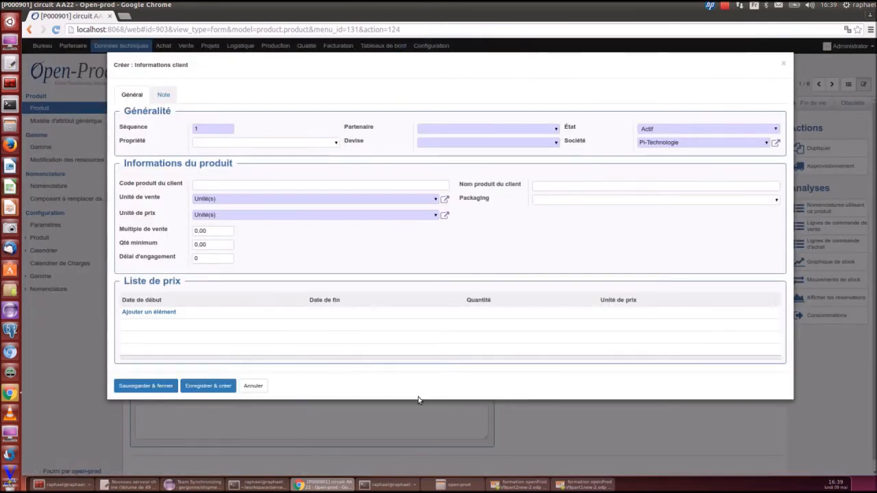
{"action": "left_click", "coordinate": [782, 65]}
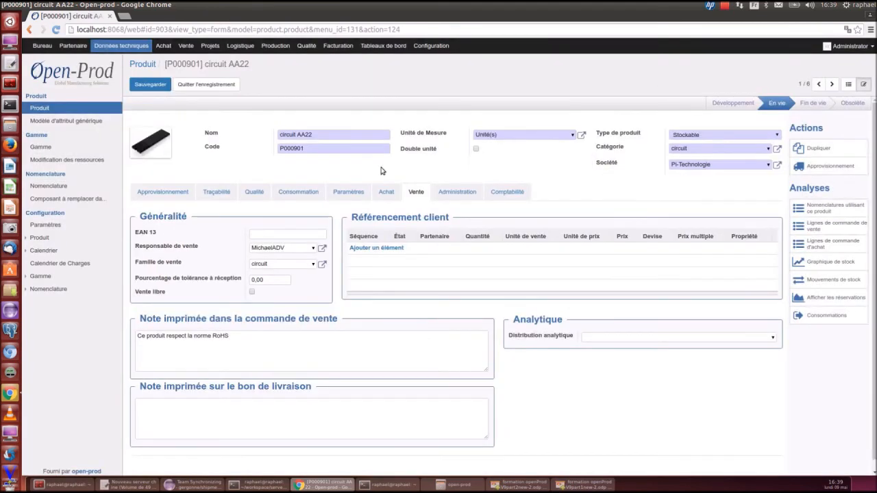
Enable Vente libre and place the cursor in the delivery-note field
{"action": "left_click", "coordinate": [252, 293]}
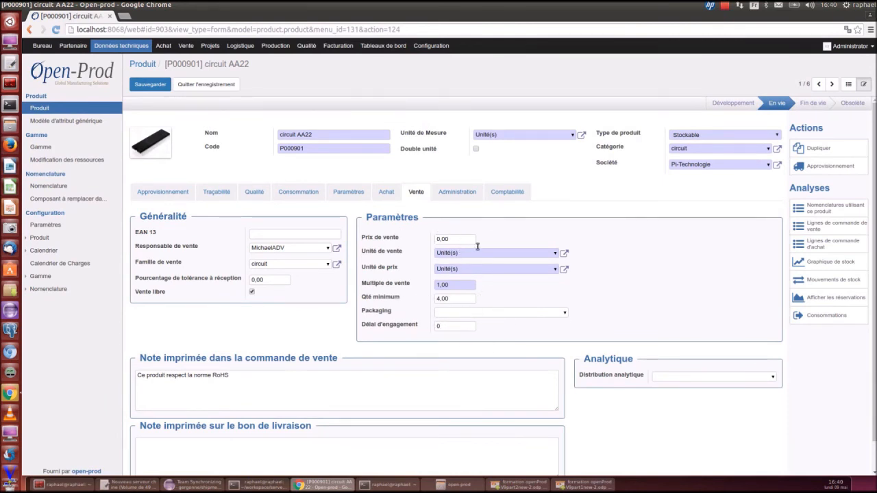
{"action": "scroll", "coordinate": [429, 334], "scroll_direction": "down", "scroll_amount": 1}
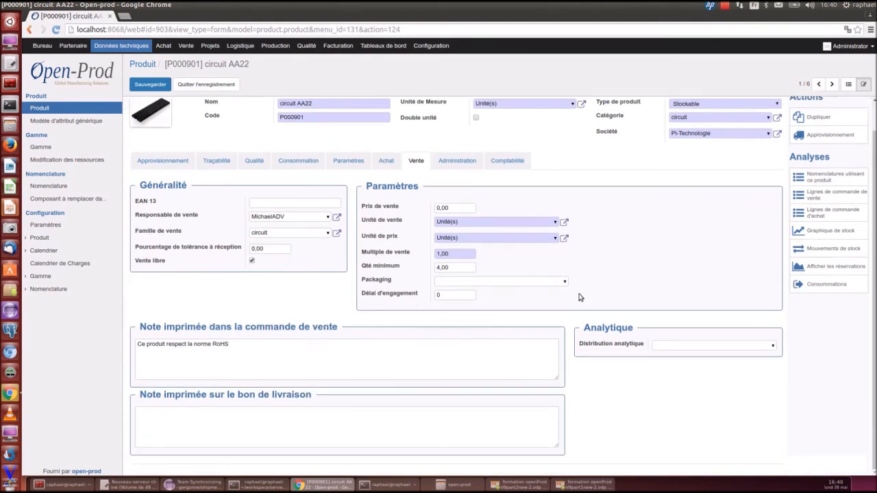
{"action": "left_click", "coordinate": [336, 425]}
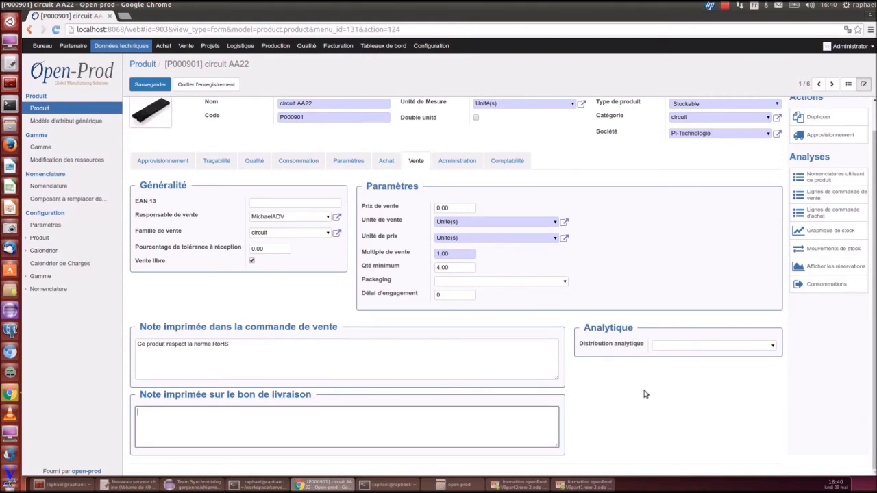
Review the Comptabilité tab's pricing, accounts and taxes, then return to the product list
{"action": "scroll", "coordinate": [646, 392], "scroll_direction": "up", "scroll_amount": 1}
{"action": "left_click", "coordinate": [501, 195]}
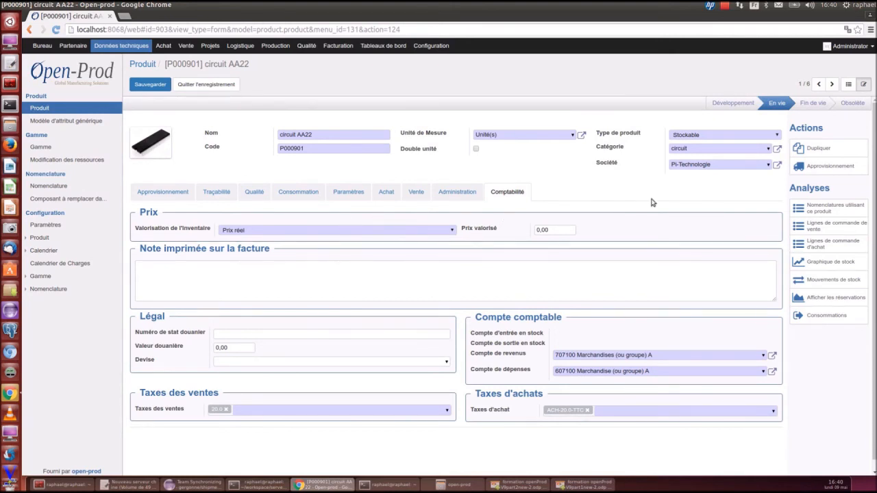
{"action": "left_click", "coordinate": [849, 84]}
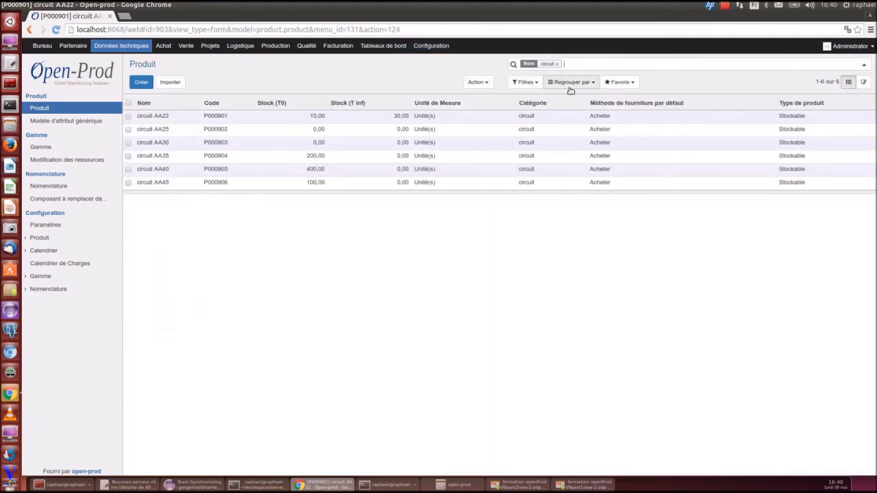
Search the products for z500, open Z500 to review it, and return to the list
{"action": "left_click", "coordinate": [557, 64]}
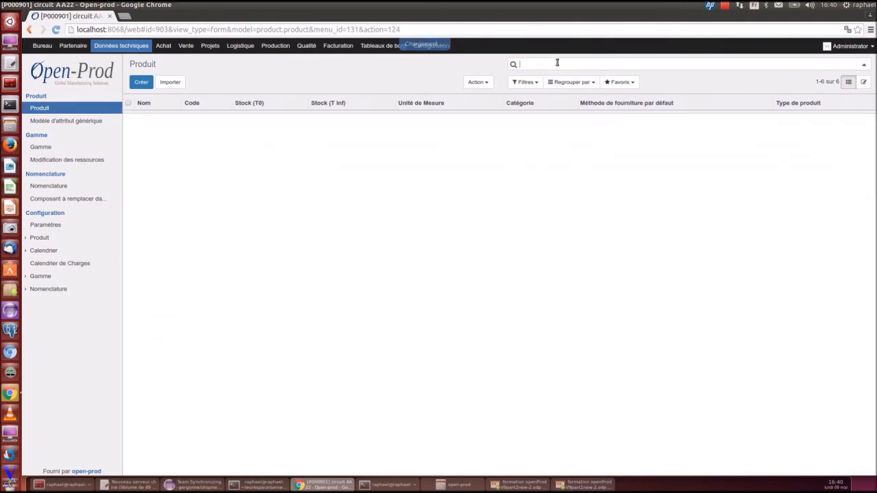
{"action": "type", "text": "z500"}
{"action": "key", "text": "Return"}
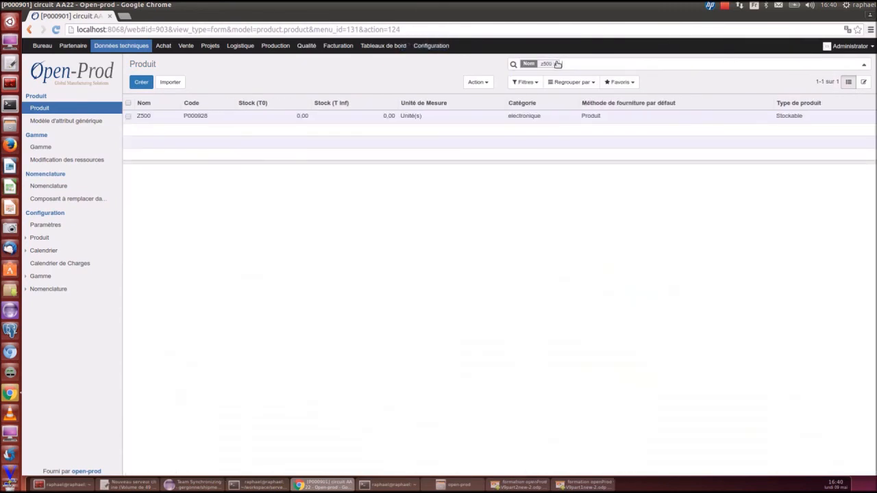
{"action": "left_click", "coordinate": [182, 118]}
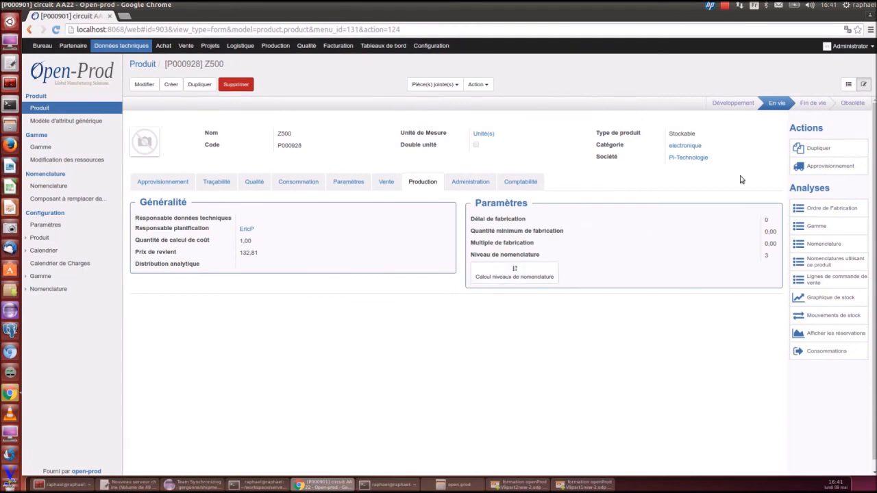
{"action": "left_click", "coordinate": [849, 82]}
Search the product list for circ
{"action": "left_click", "coordinate": [554, 63]}
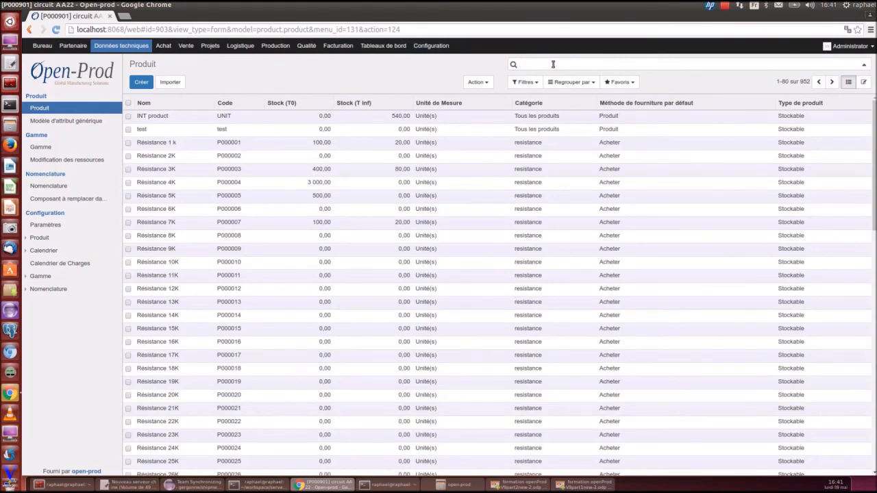
{"action": "type", "text": "circ"}
{"action": "key", "text": "Return"}
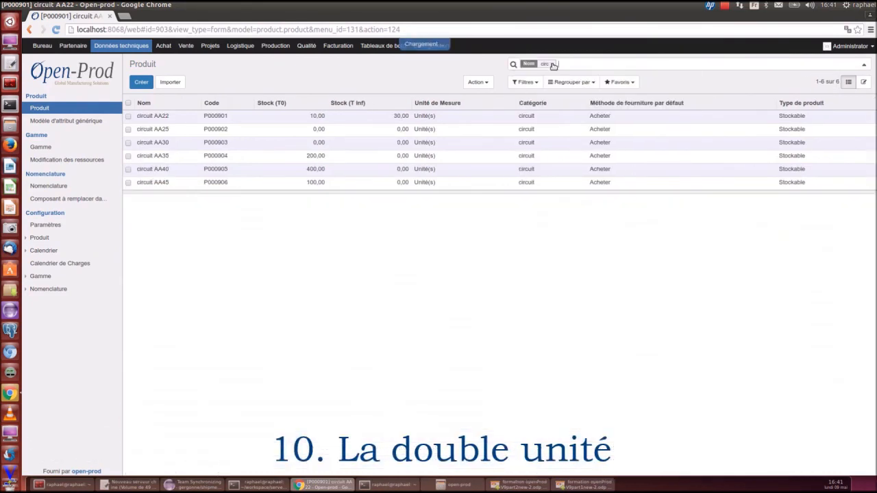
Search products for cable, open Cable vert 2mm in edit mode and show its Achat tab
{"action": "left_click", "coordinate": [554, 64]}
{"action": "type", "text": "ca"}
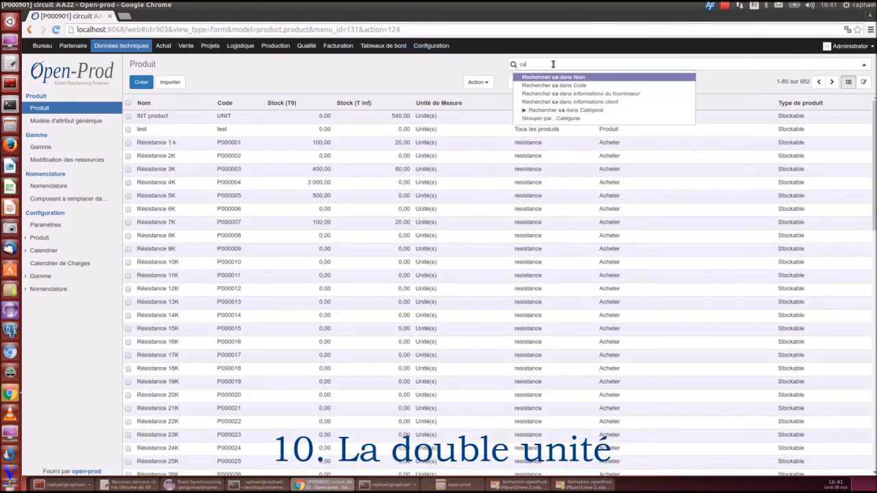
{"action": "type", "text": "ble"}
{"action": "key", "text": "Return"}
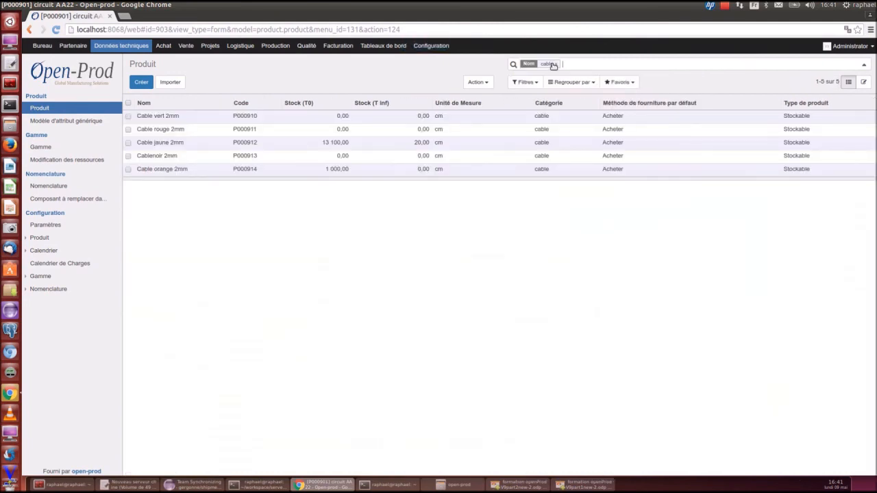
{"action": "left_click", "coordinate": [155, 117]}
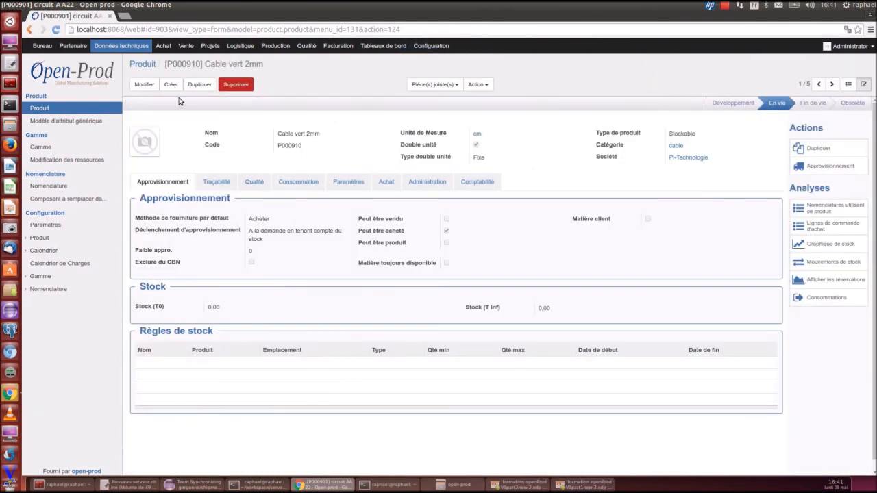
{"action": "left_click", "coordinate": [144, 84]}
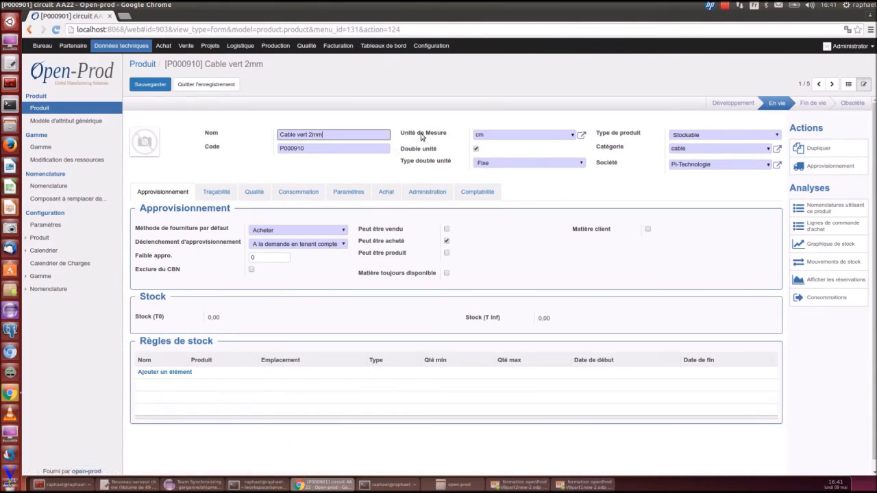
{"action": "left_click", "coordinate": [381, 196]}
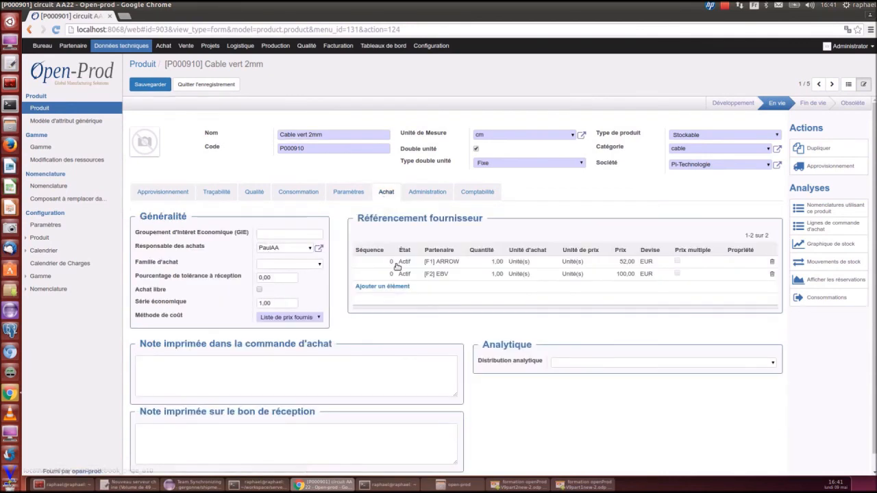
Open the F1 ARROW and F2 EBV supplier references to review their factor and divisor, closing each
{"action": "left_click", "coordinate": [378, 251]}
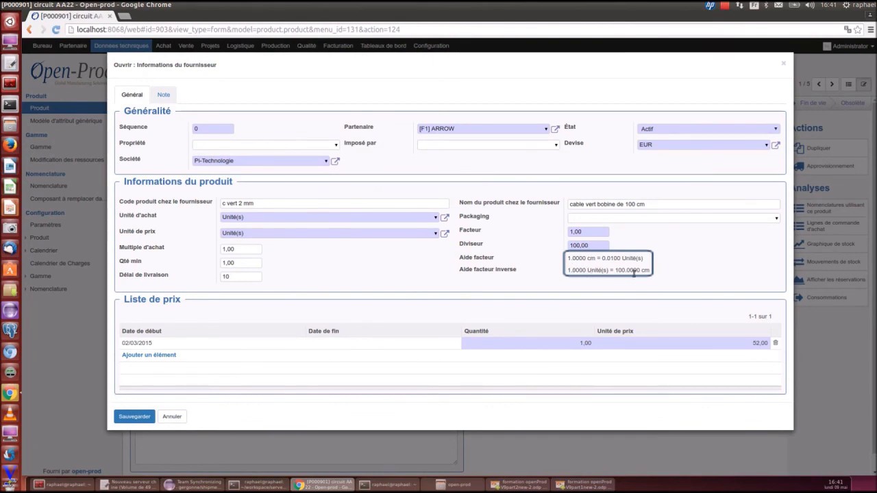
{"action": "left_click", "coordinate": [783, 64]}
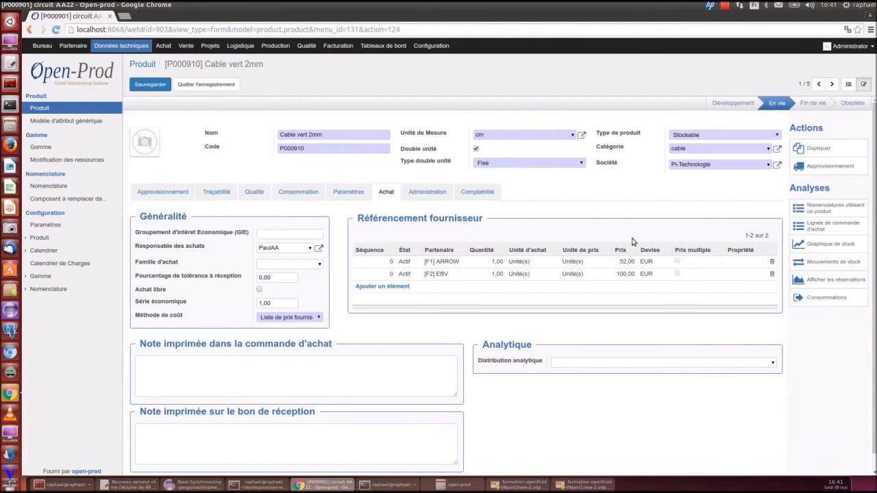
{"action": "left_click", "coordinate": [580, 272]}
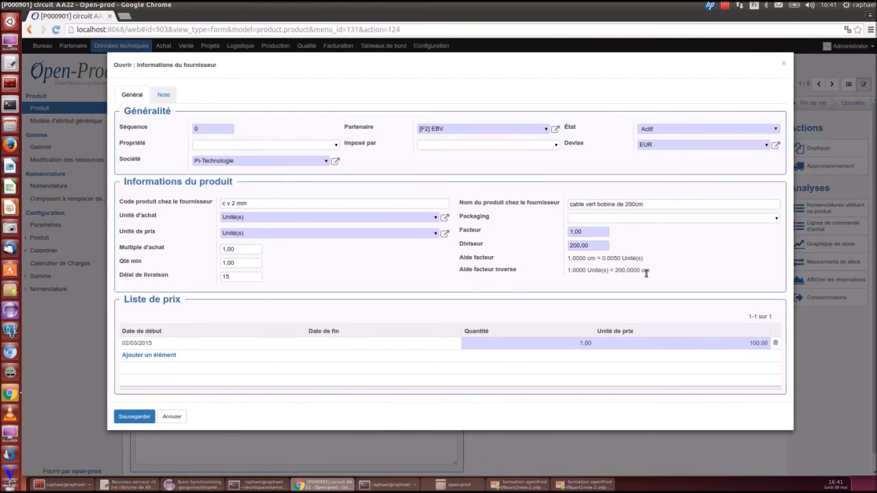
{"action": "left_click", "coordinate": [784, 63]}
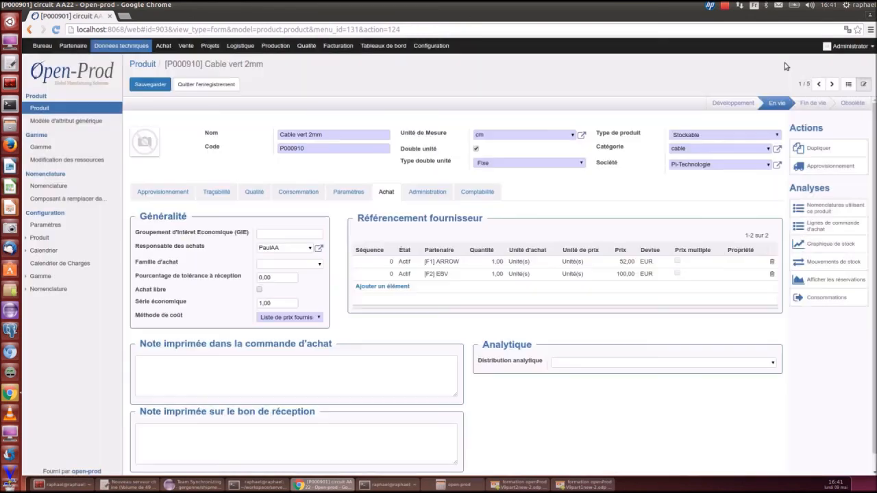